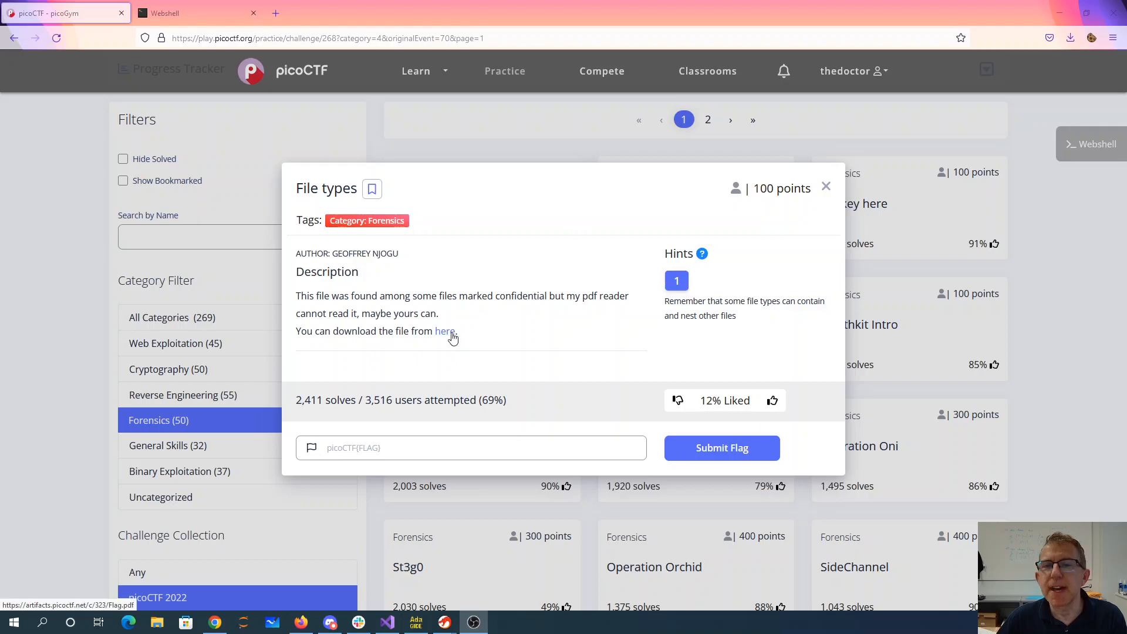
Copy the Flag.pdf download link from the File types challenge page
right_click(451, 336)
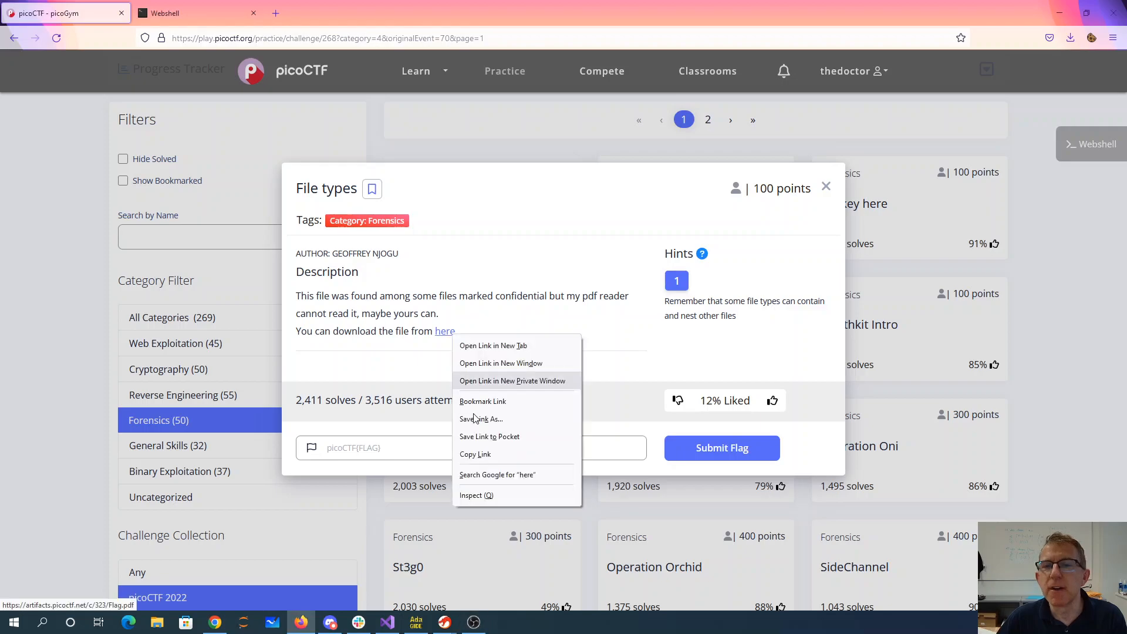
click(475, 453)
Download Flag.pdf into the webshell's filetypes directory with wget and the pasted URL
click(177, 13)
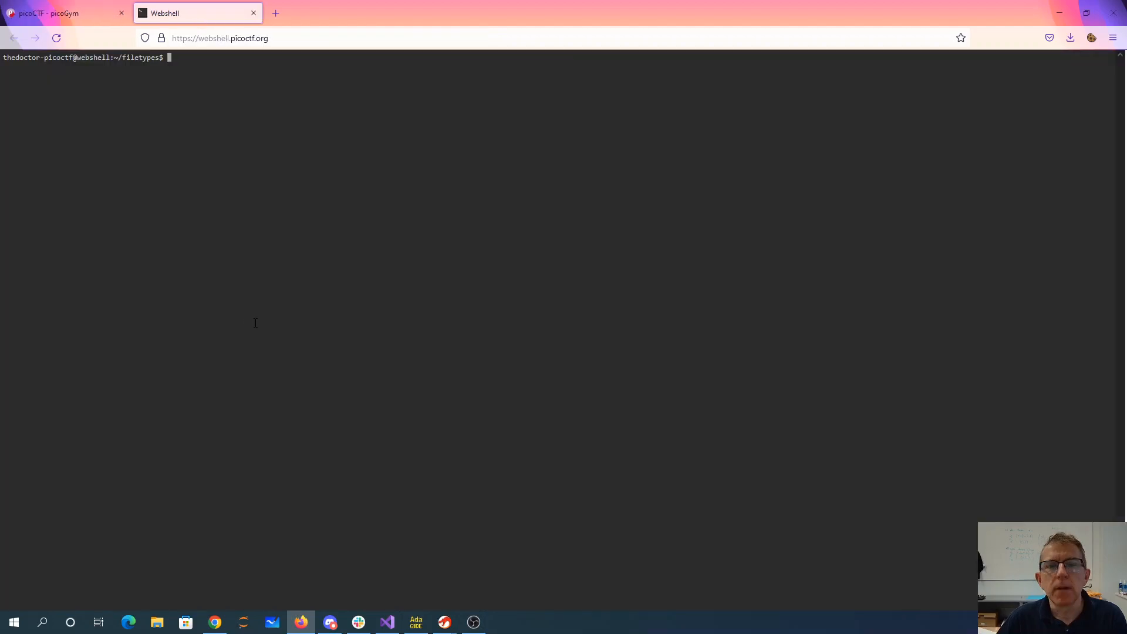
text(wg)
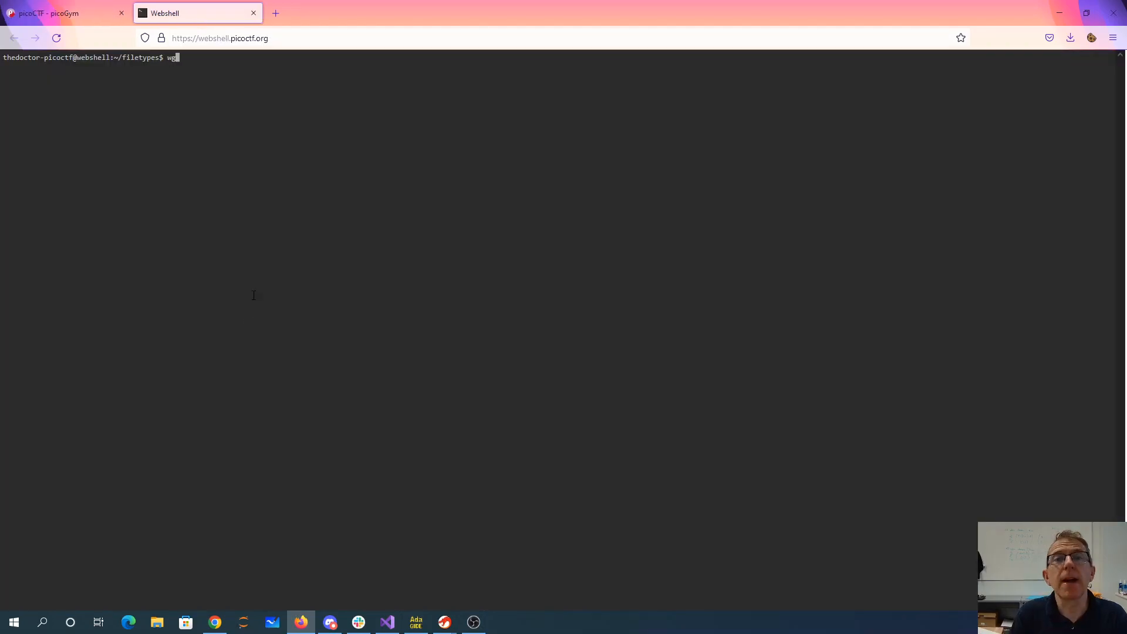
text(et)
text(https://artifacts.picoctf.net/c/323/Flag.pdf)
key(Return)
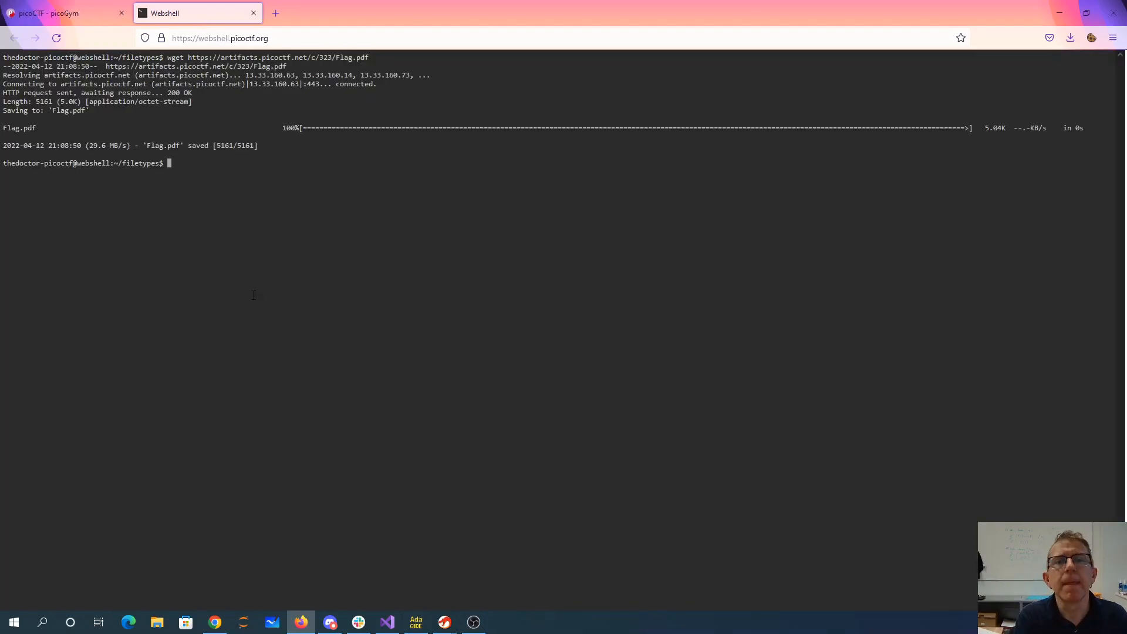
text(more Flag.pdf)
Page through Flag.pdf with more, then run it as a shell archive with sh Flag.pdf
key(Return)
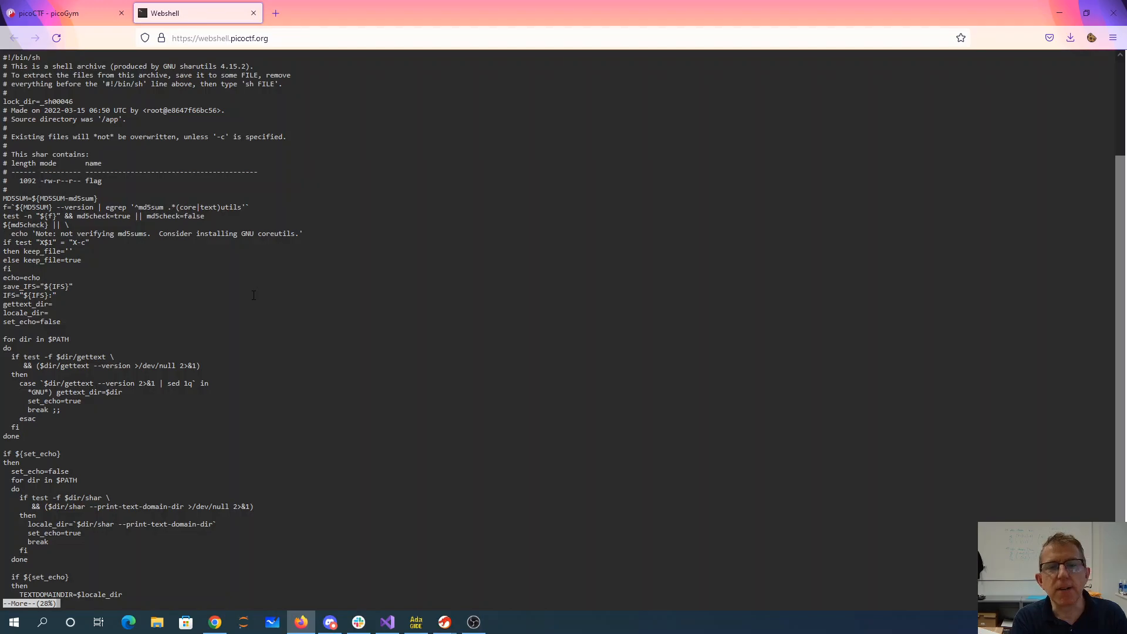
key(space)
key(space)
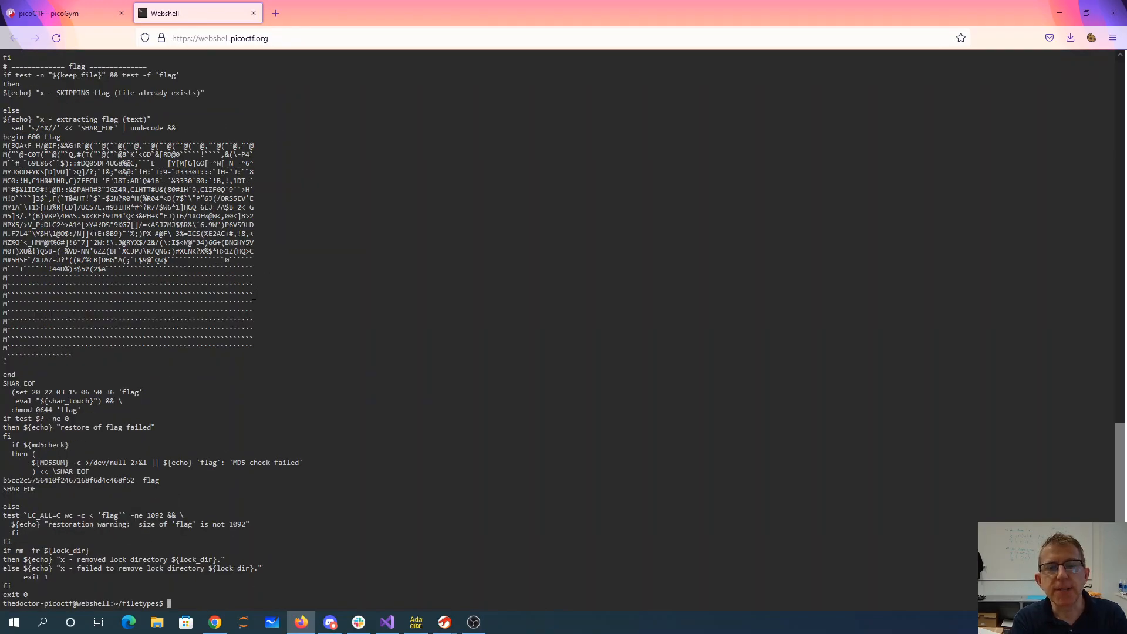
text(sh )
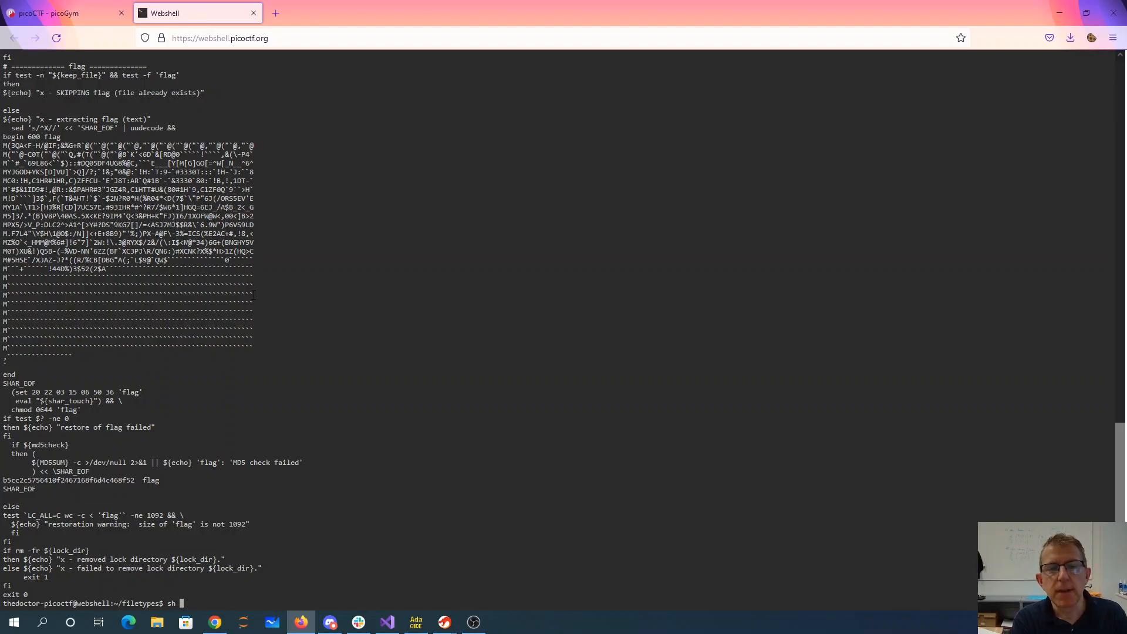
text(Flag.pdf)
key(Return)
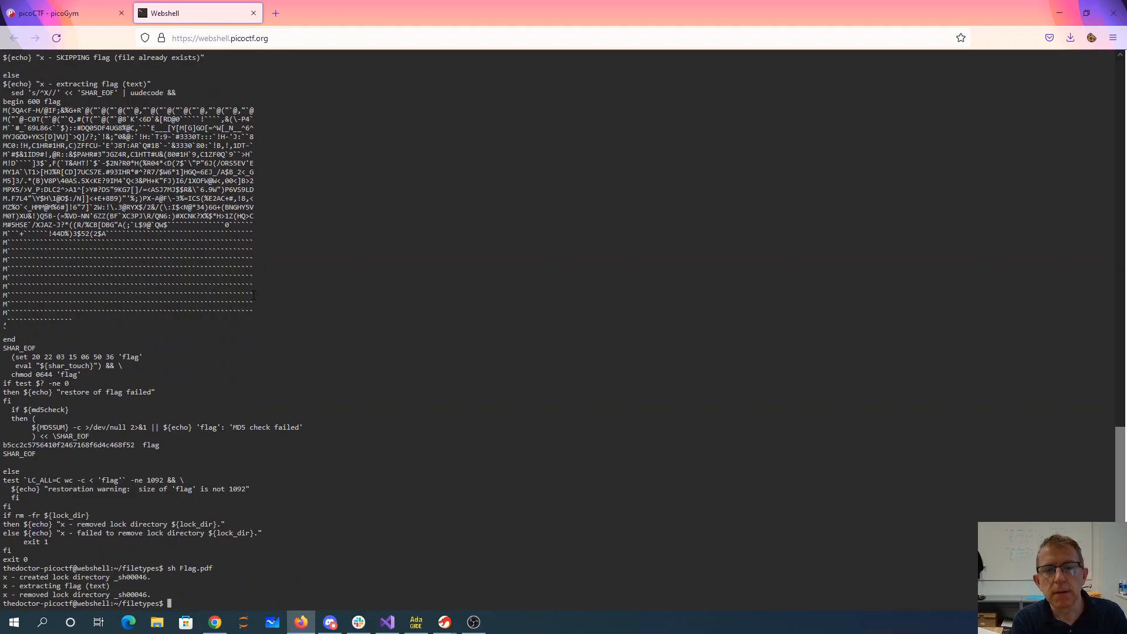
text(ls)
List the folder, peek at the extracted flag in vim, and identify it as an ar archive with file
key(Return)
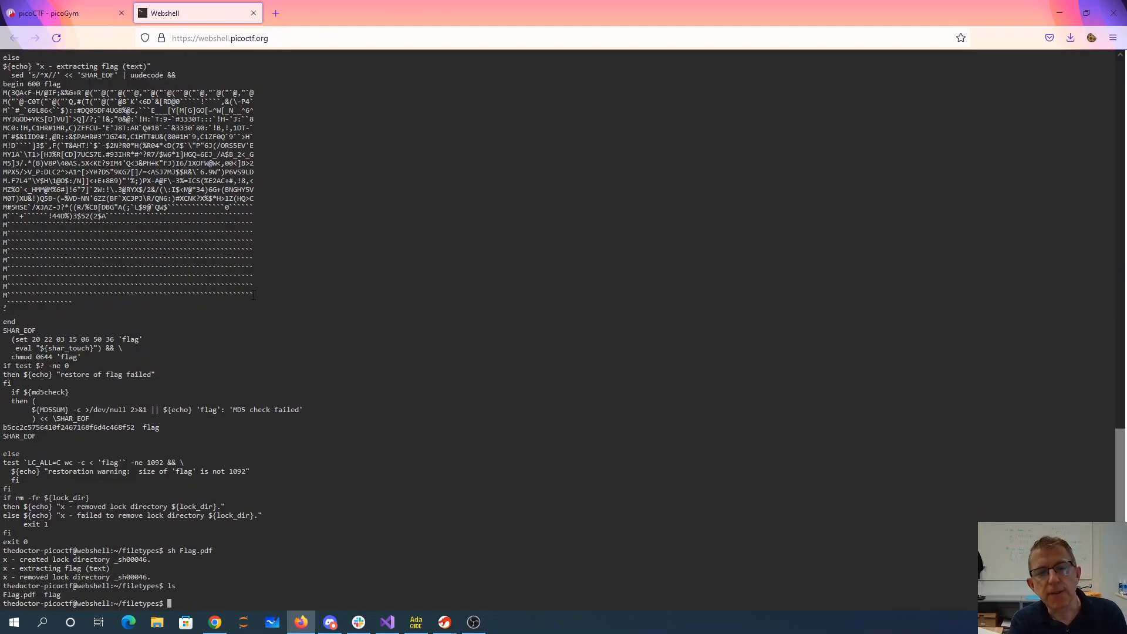
text(vim flag)
key(Return)
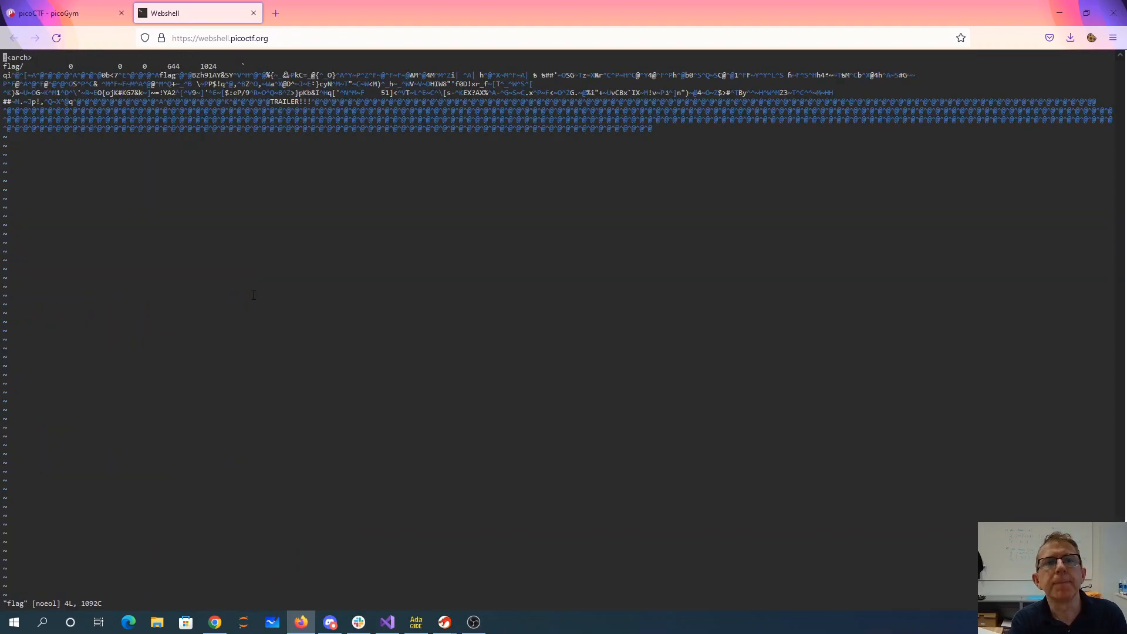
text(:q)
key(Return)
text(file flag)
key(Return)
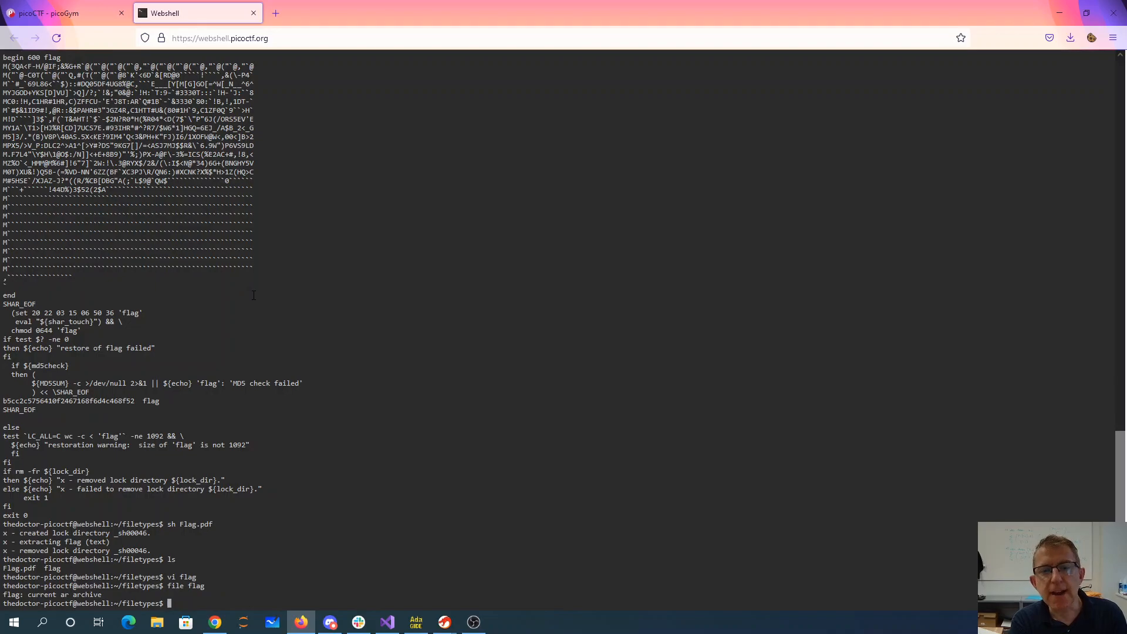
text(mv flag)
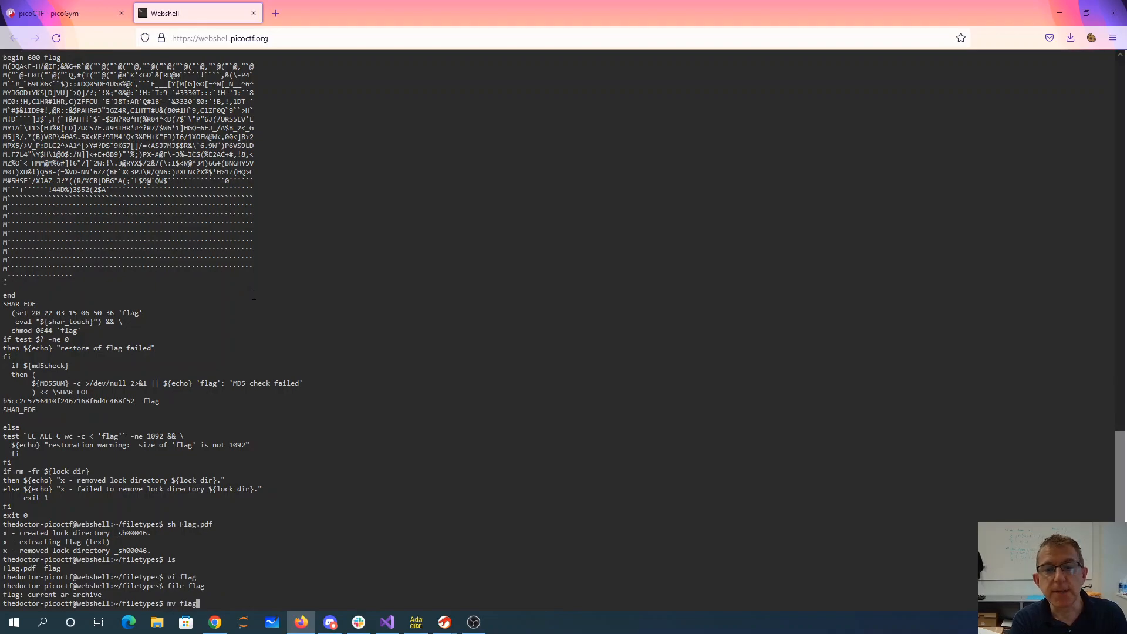
text( flag.ar)
Rename flag to flag.ar and print the archive's contents with ar p
key(Return)
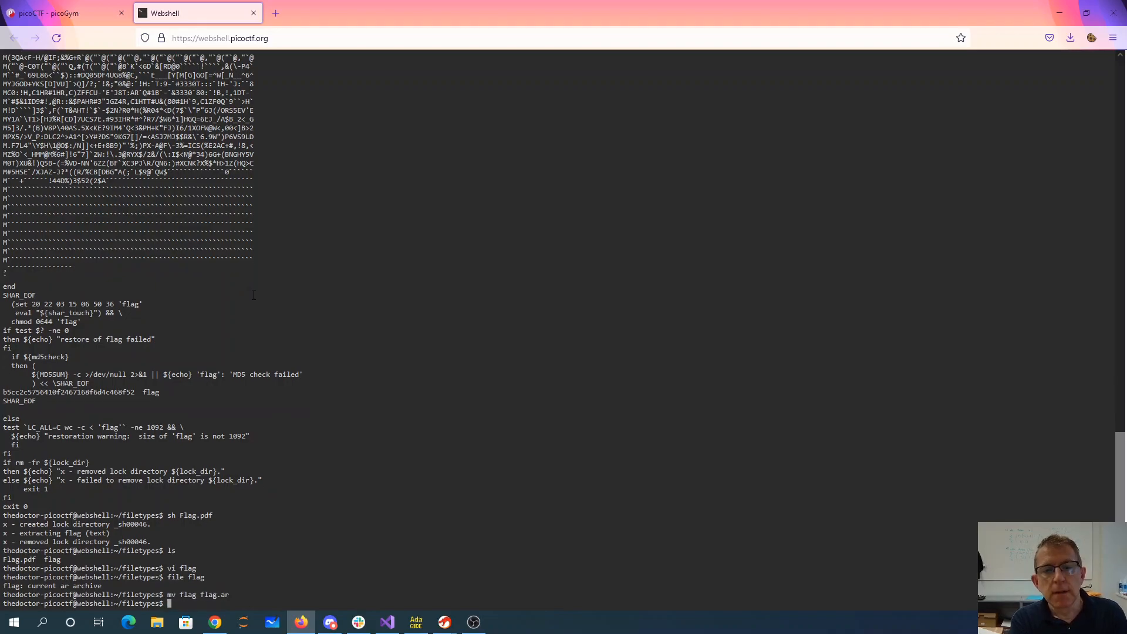
text(ar rc)
text(v fla)
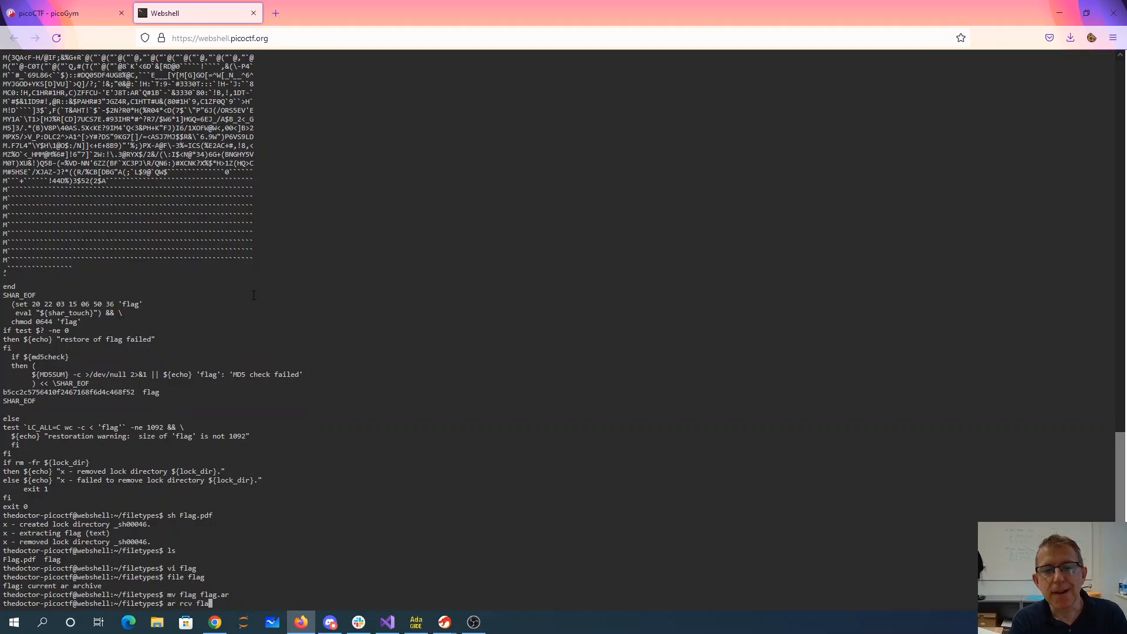
text(g.ar)
key(Return)
text(ls)
key(Return)
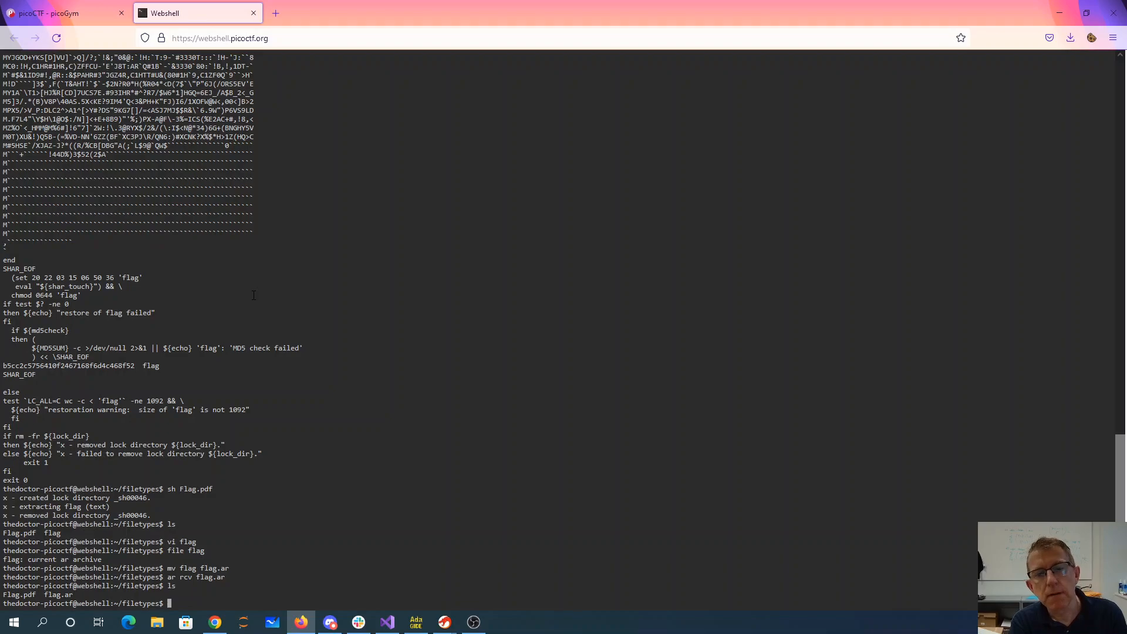
text(ar p flag.ar)
key(Return)
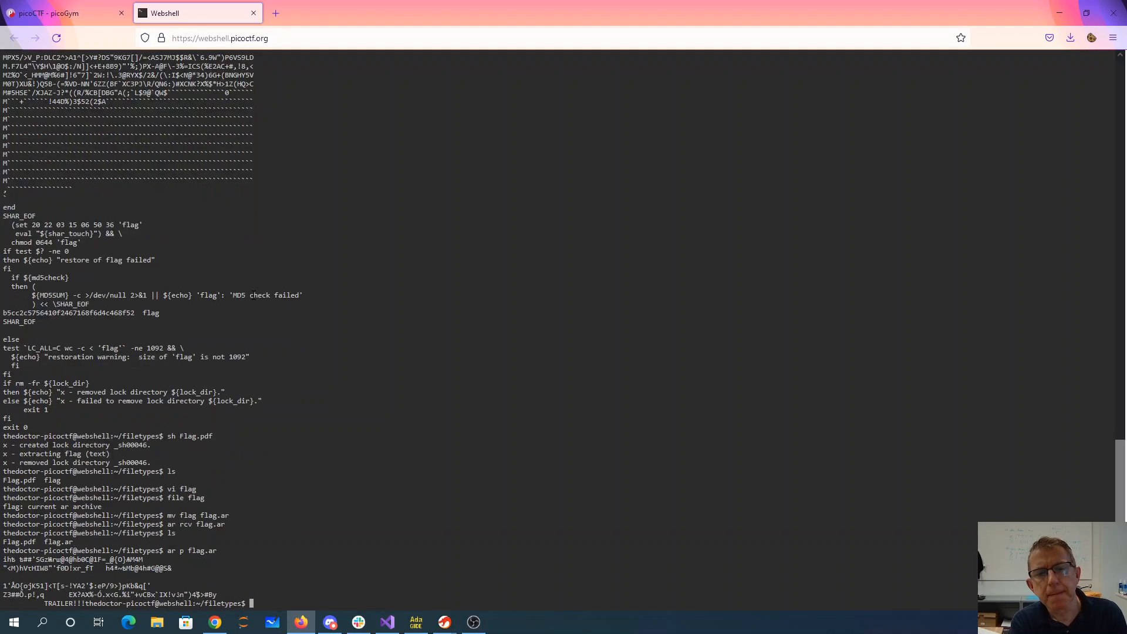
text(ar p flag.ar > )
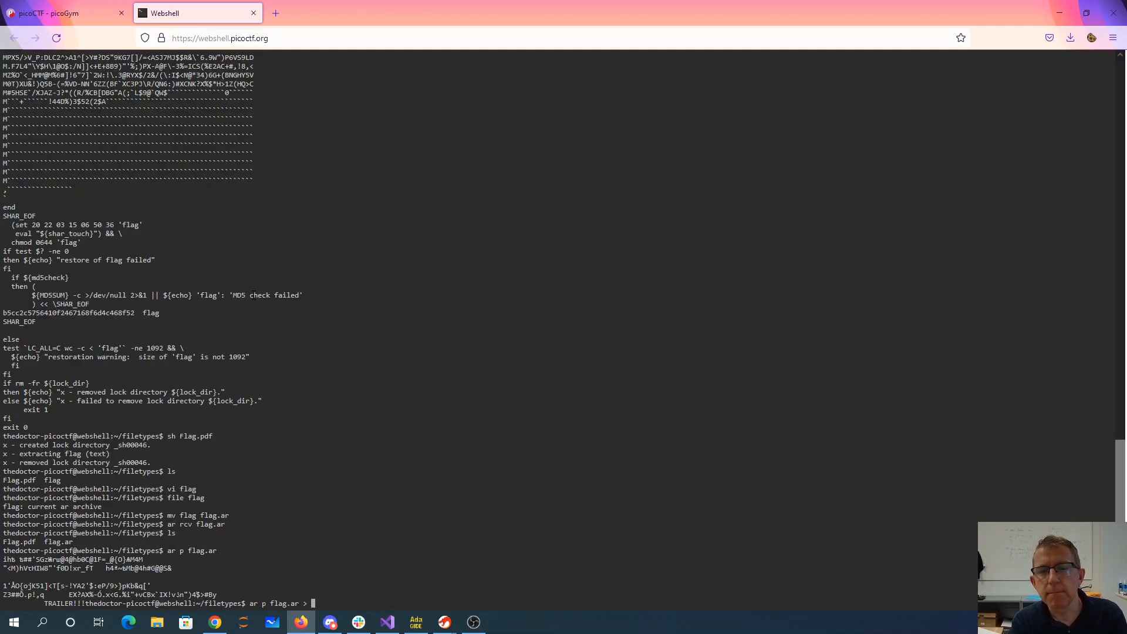
text(flag.)
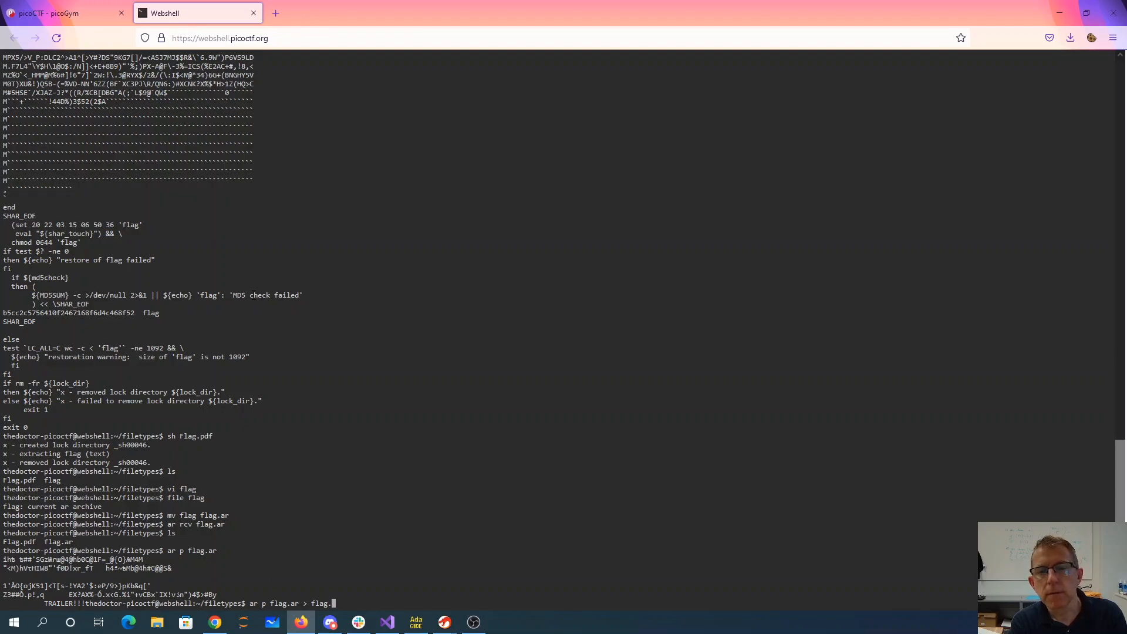
text(unar)
Write the ar archive's contents into flag.unar and peek at it in vi
key(Return)
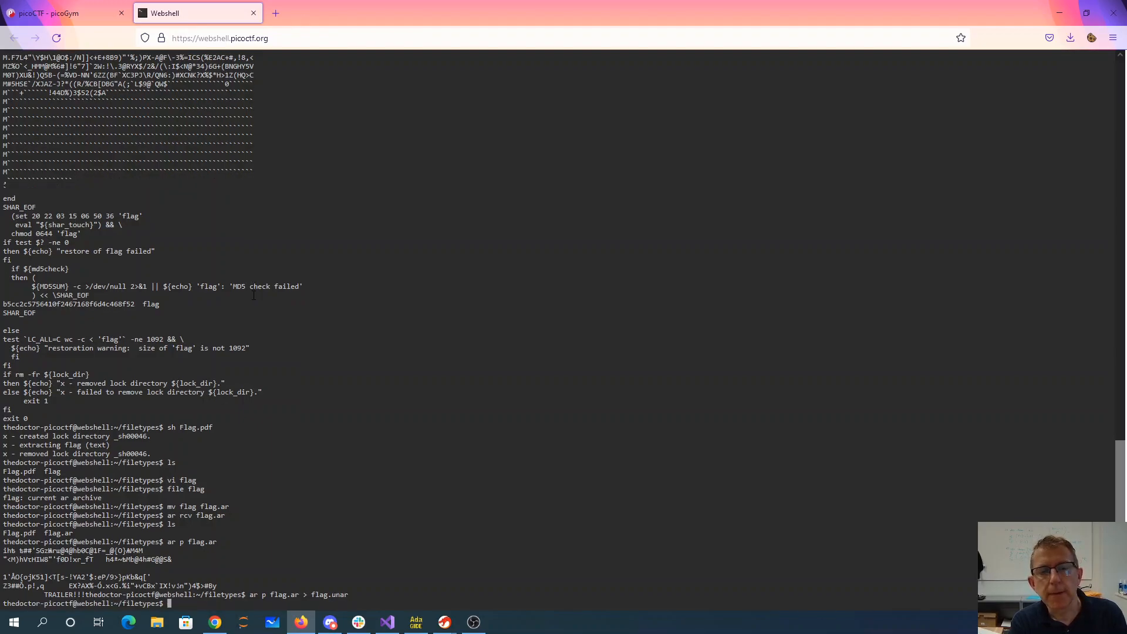
text(vi flag.unar)
key(Return)
text(:q)
key(Return)
text(file flag.unar)
Identify flag.unar as a cpio archive, try cpio -d on it, and look up man cpio
key(Return)
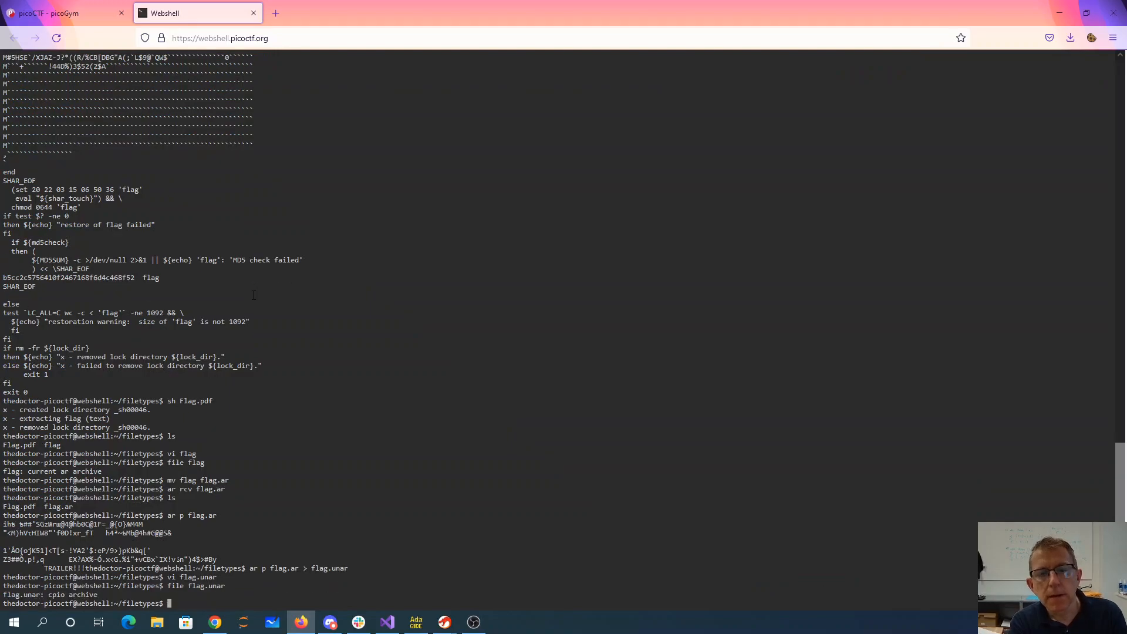
text(cpio -d)
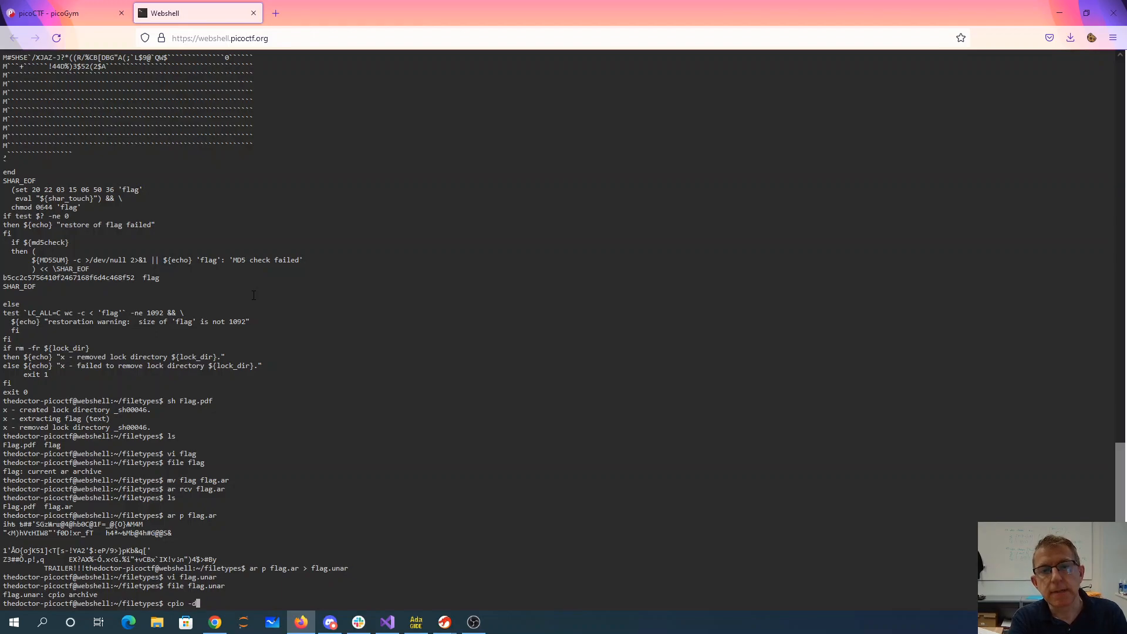
text( flag.unar)
key(Return)
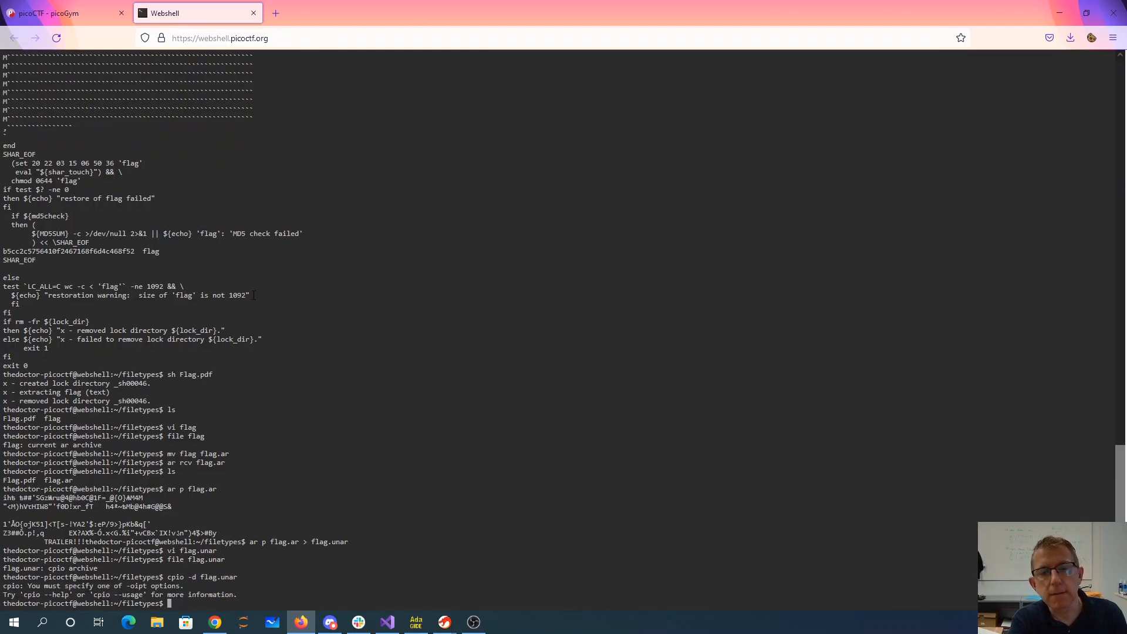
text(man p)
key(BackSpace)
text(cpio)
Read the cpio manual page for its copy-in extract mode
key(Return)
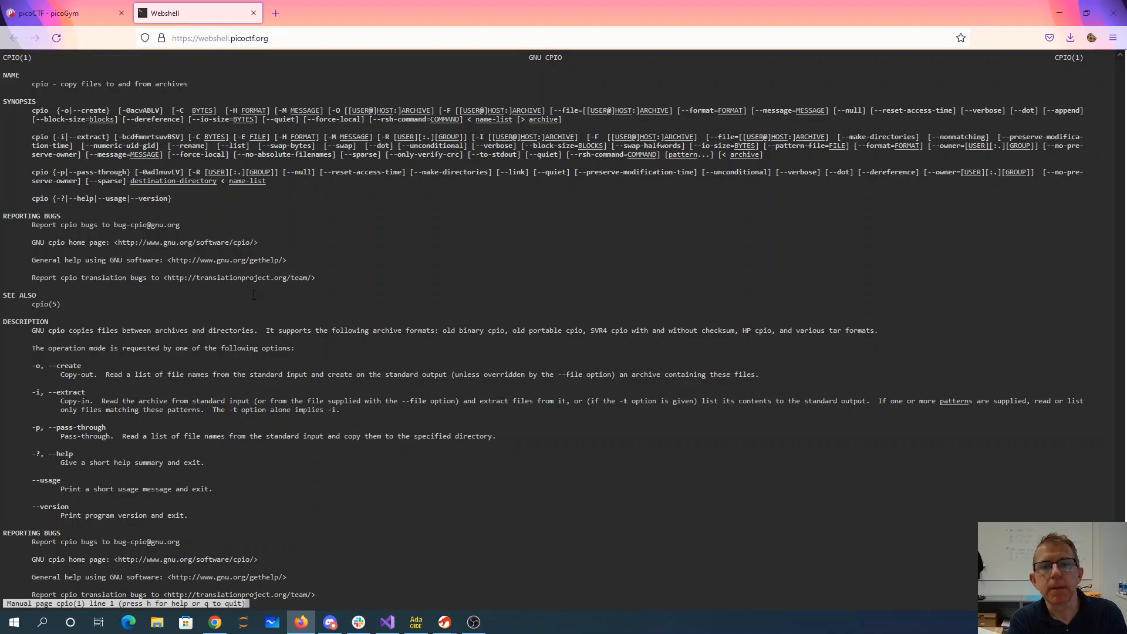
text(q)
text(cpio -i)
text( < flag.)
text(unar -t)
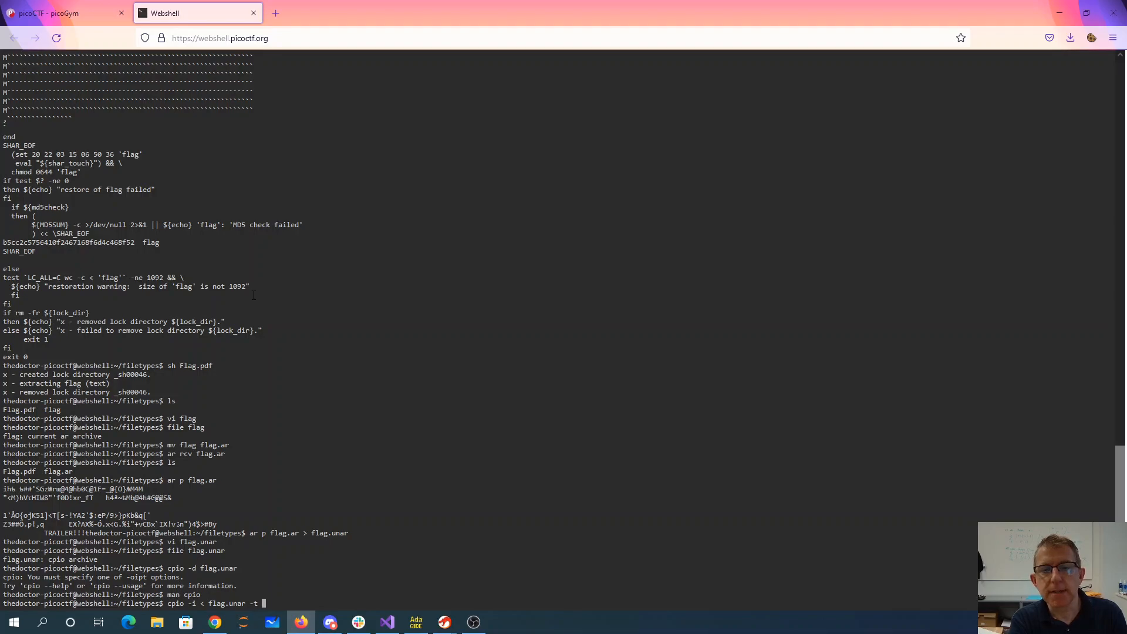
List the cpio archive's contents, try viewing flag, and rerun cpio to extract into flag
key(Return)
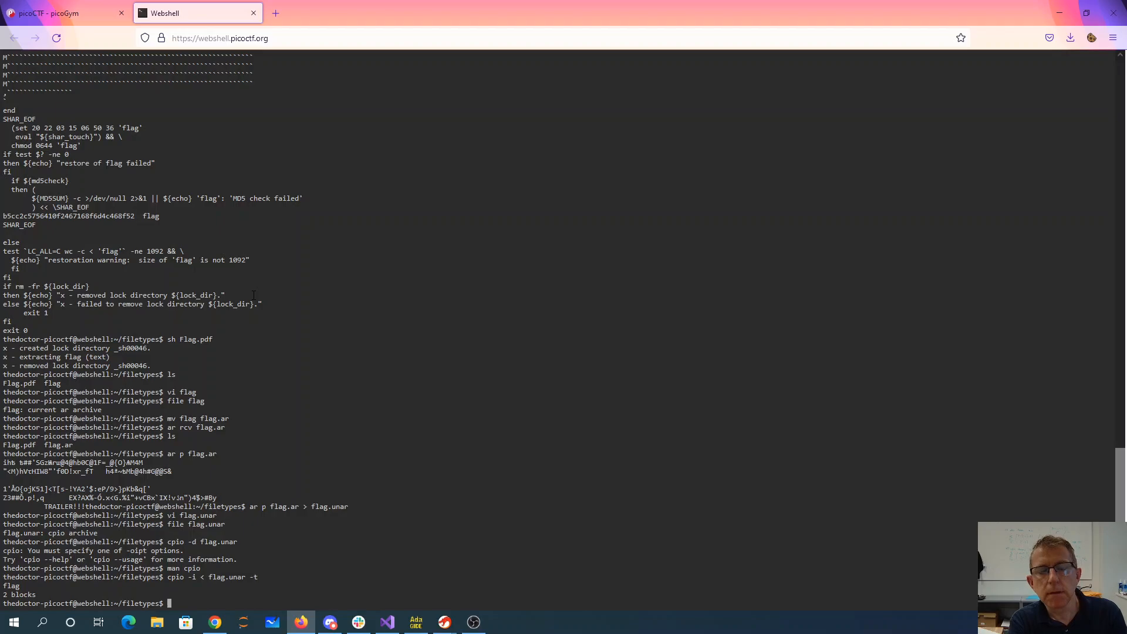
text(cat flag)
key(Return)
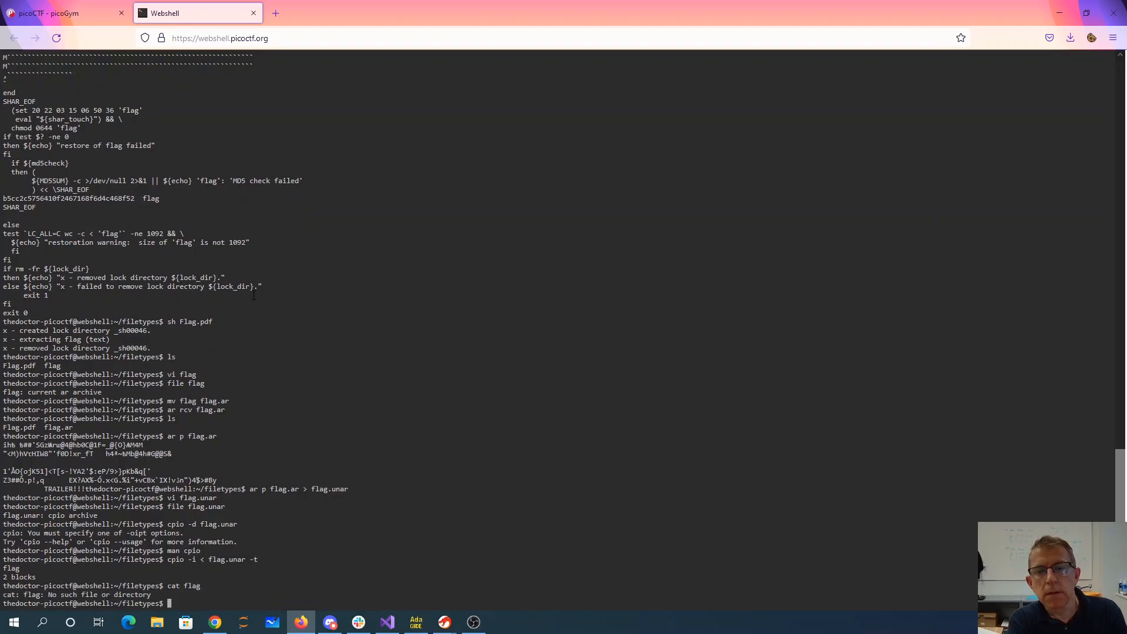
text(cat flag)
key(Up)
key(Up)
key(BackSpace)
key(BackSpace)
text(> flag)
key(Return)
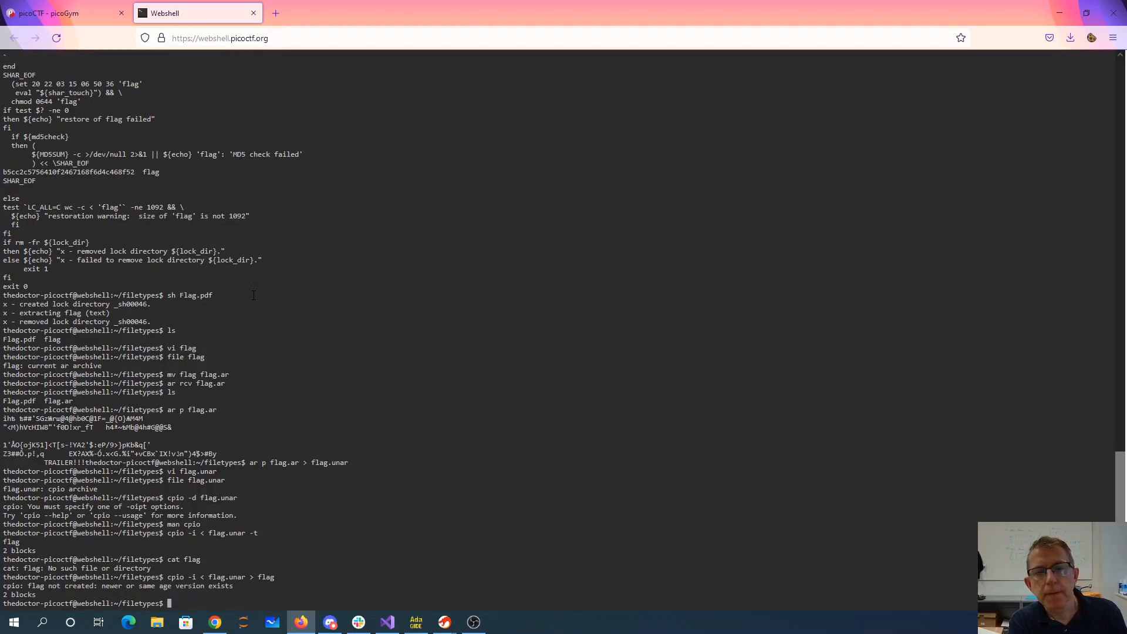
text(rm flag)
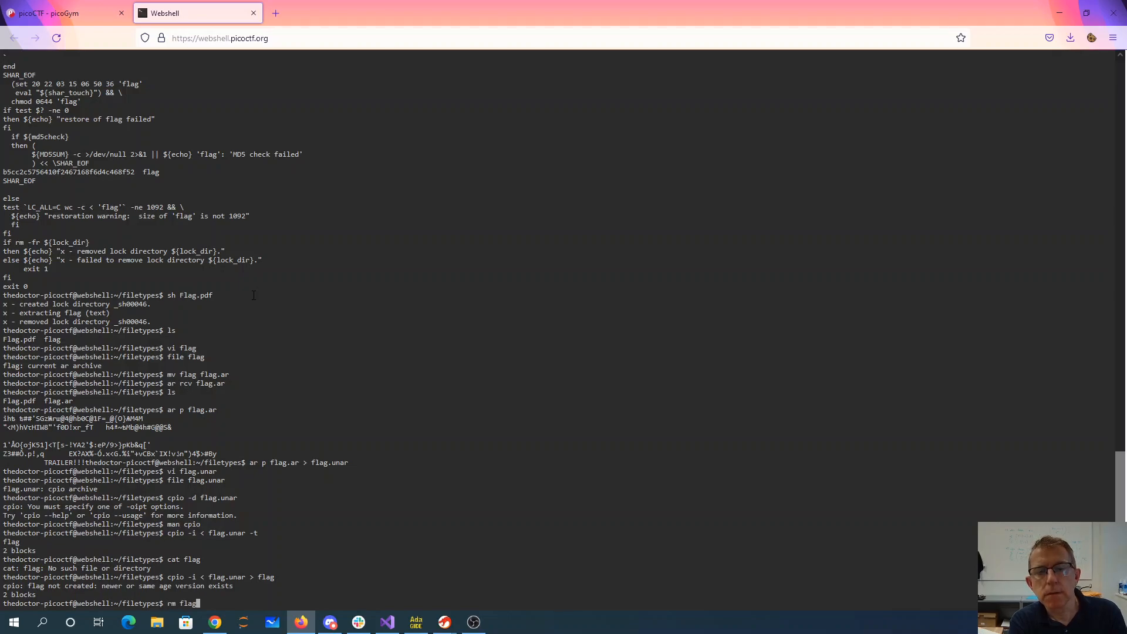
Remove the leftover flag, retry extraction, find flag empty in vi, and delete it again
key(Return)
text(!cpi)
key(Return)
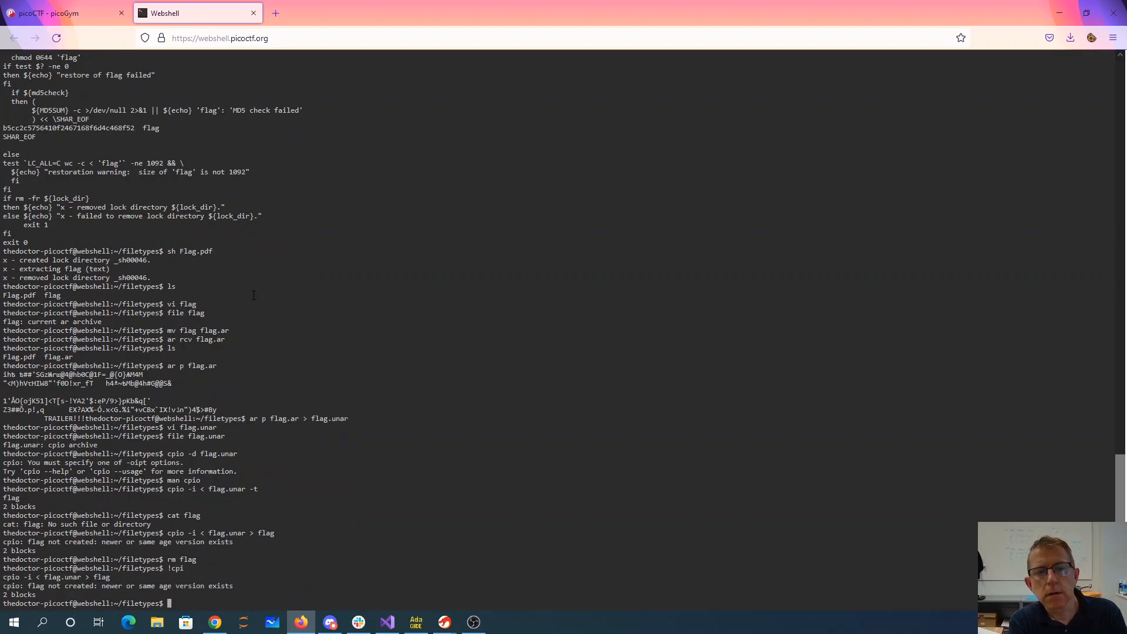
text(vi flag)
key(Return)
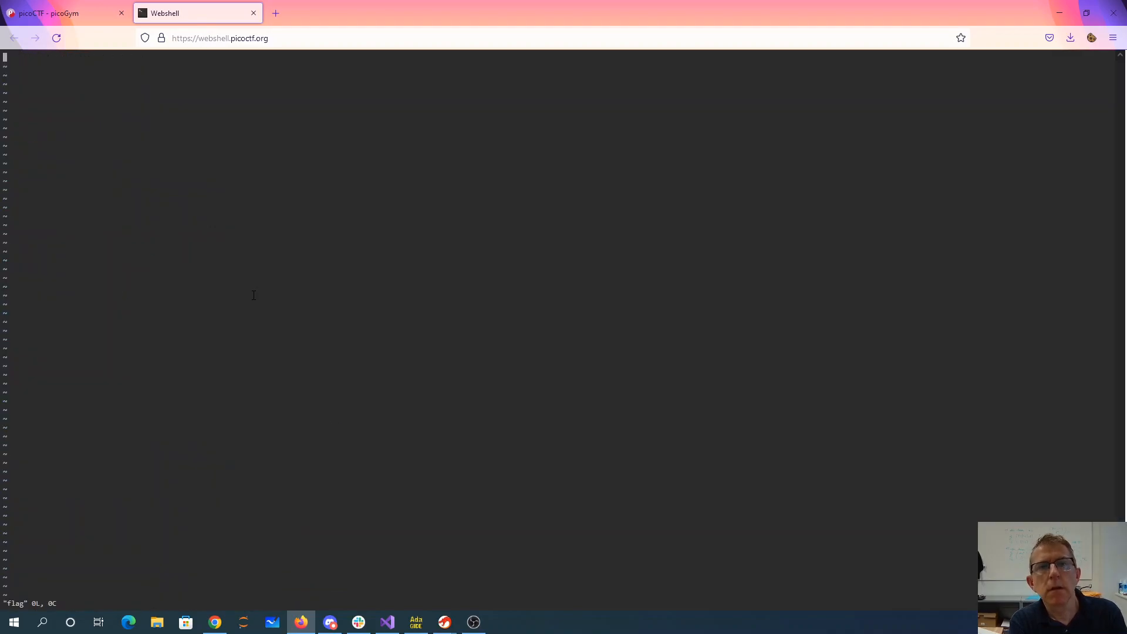
text(:q)
key(Return)
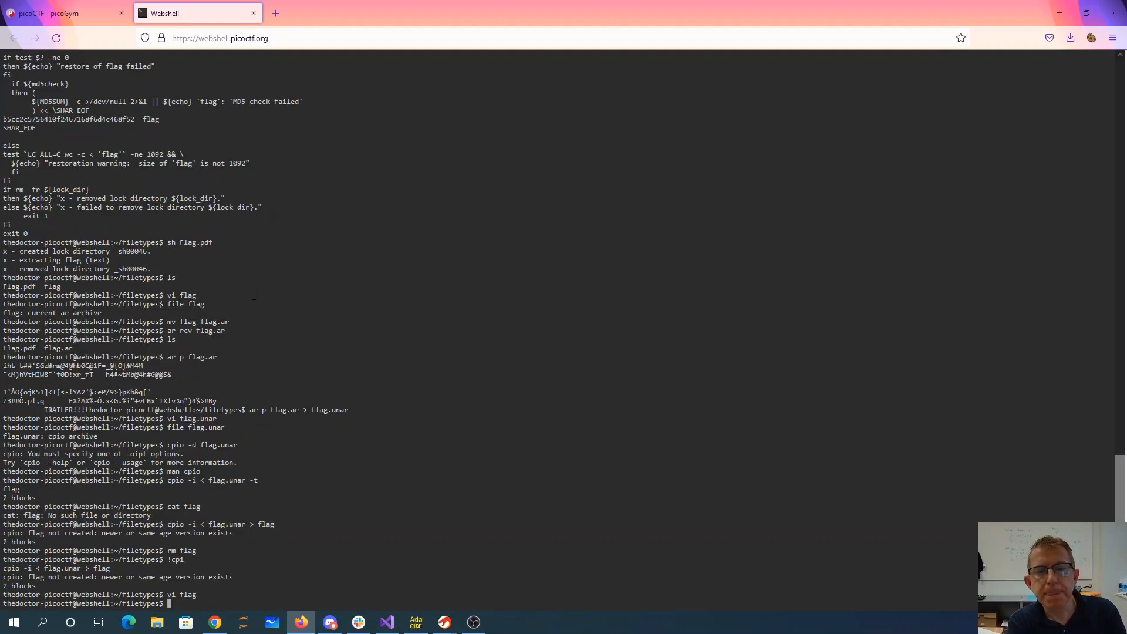
text(rm flag)
key(Return)
text(ls)
key(Return)
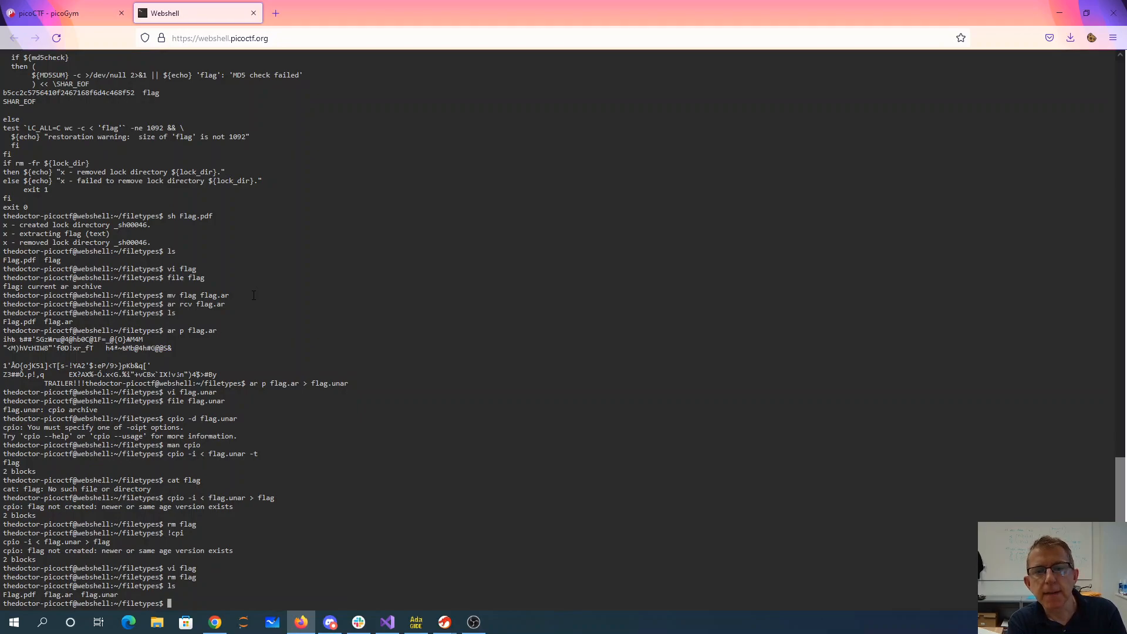
text(cpio -i )
text(flag.unar)
Fix the hanging command to cpio -i < flag.unar and extract the archive (2 blocks), recreating flag
key(Return)
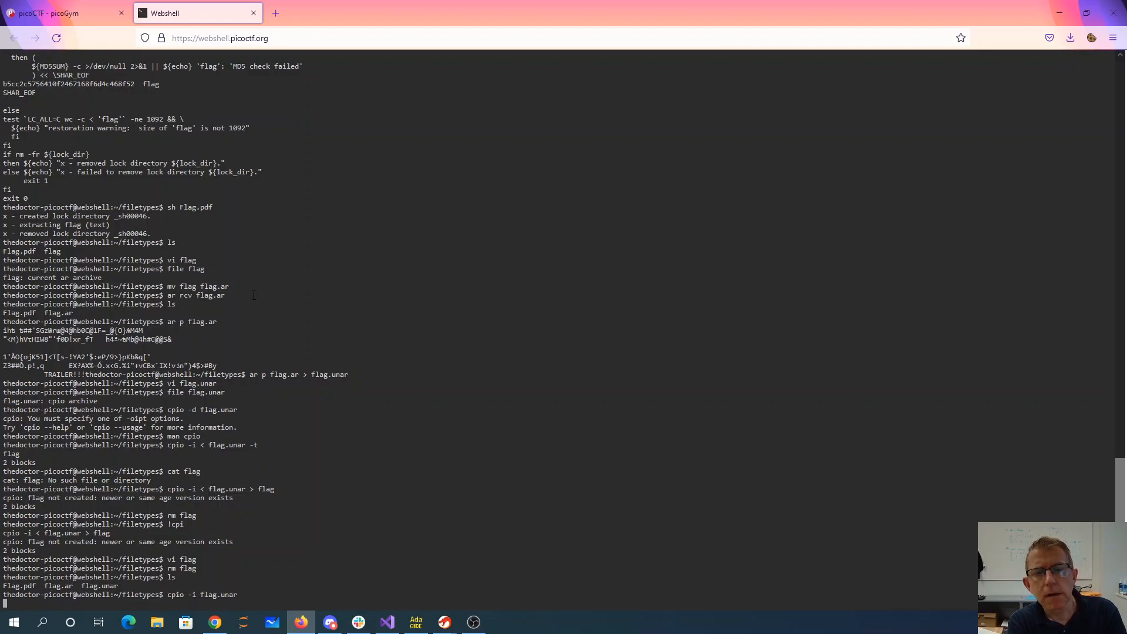
key(ctrl+c)
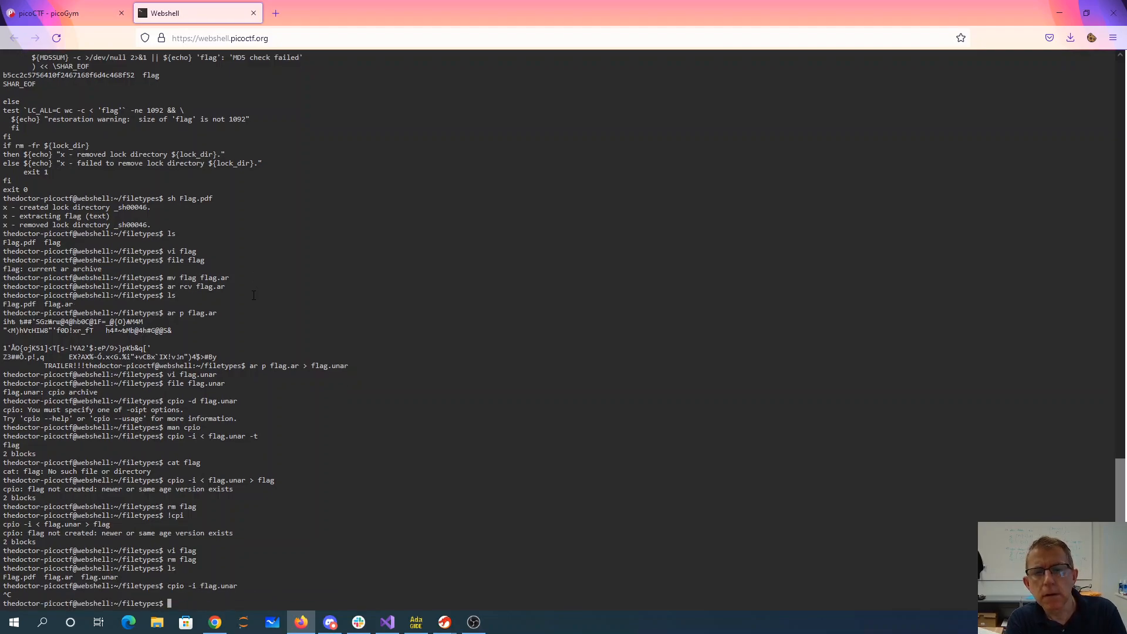
key(Up)
key(Left)
key(Left)
key(Left)
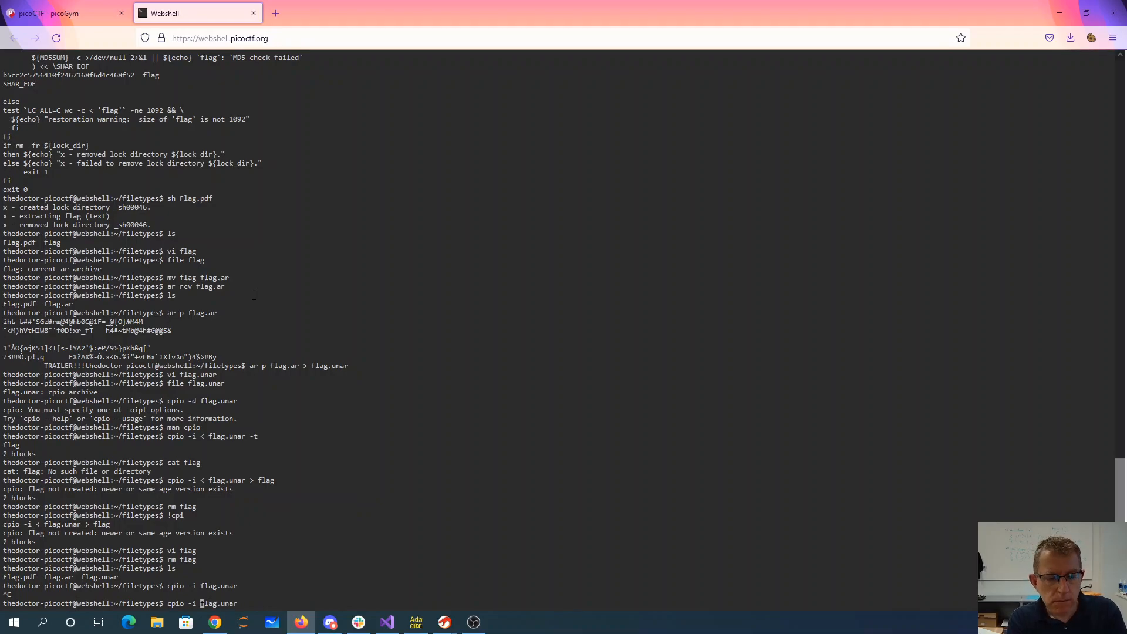
text(<)
key(Return)
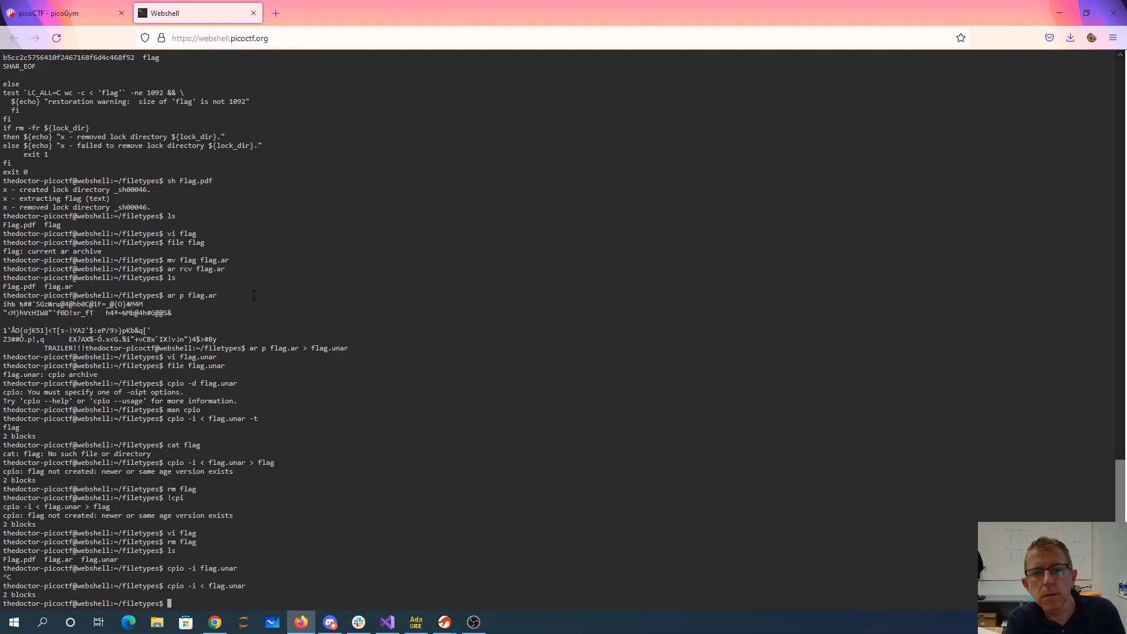
text(ls)
Identify flag as bzip2 data, rename it flag.bz, and decompress it with bzip2 -d
key(Return)
text(cat flag)
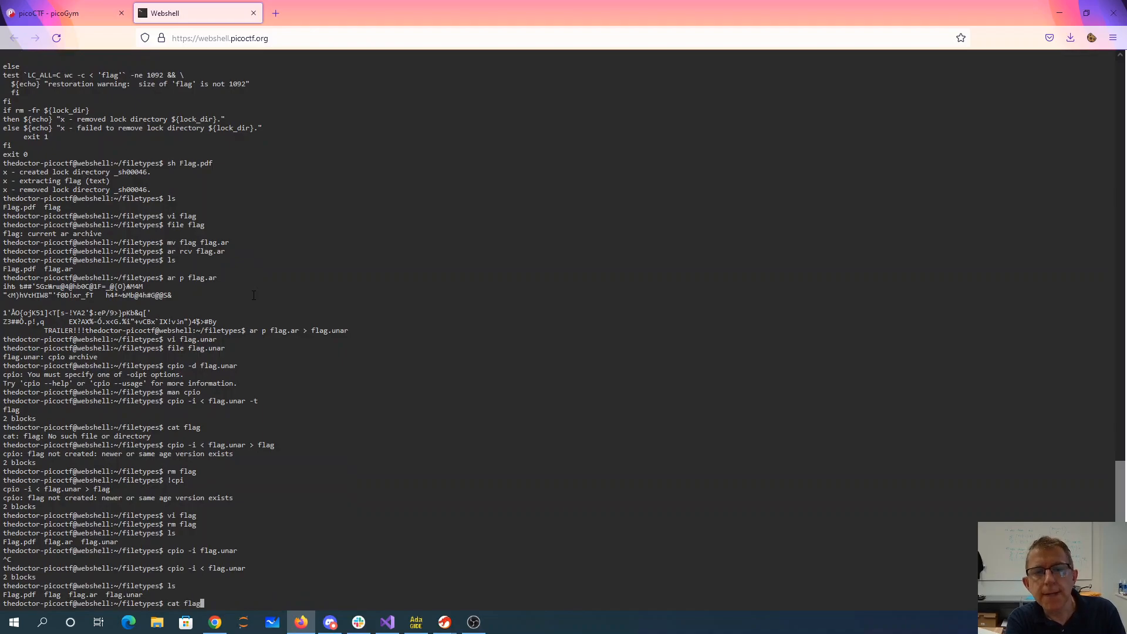
key(Return)
text(file flag)
key(Return)
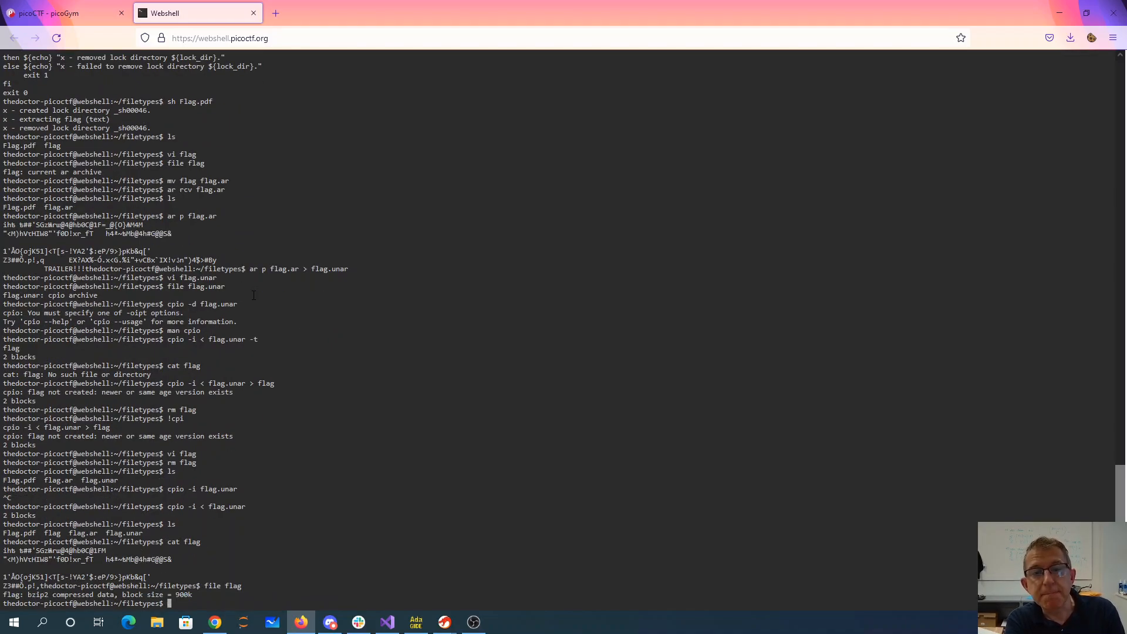
text(mv flag flag.bz)
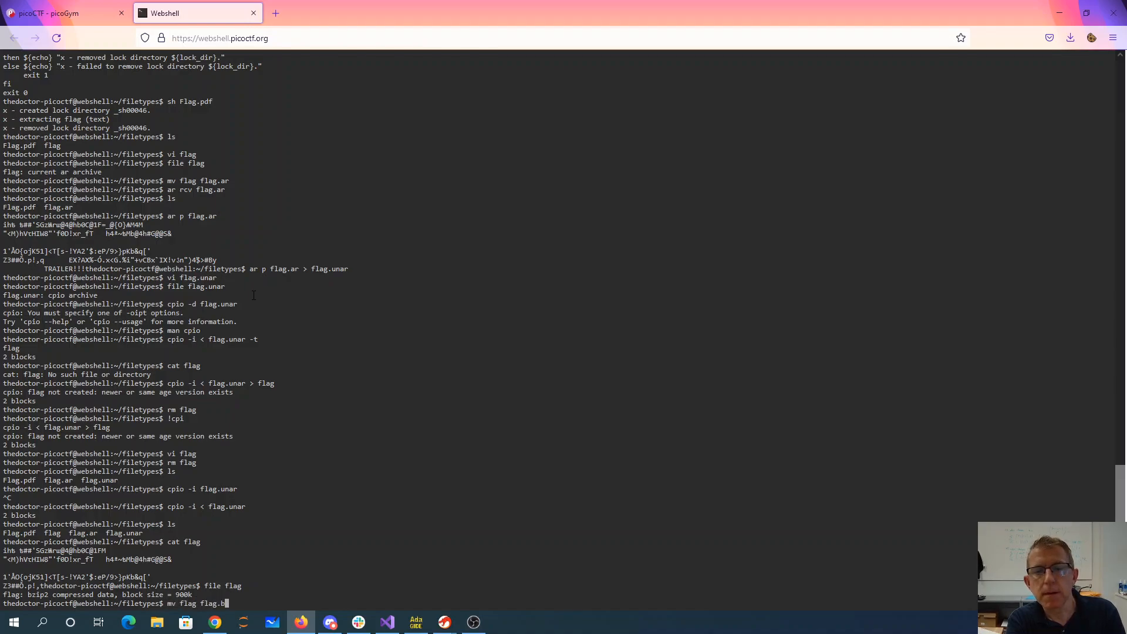
key(Return)
text(bzip2 -d flag.bz)
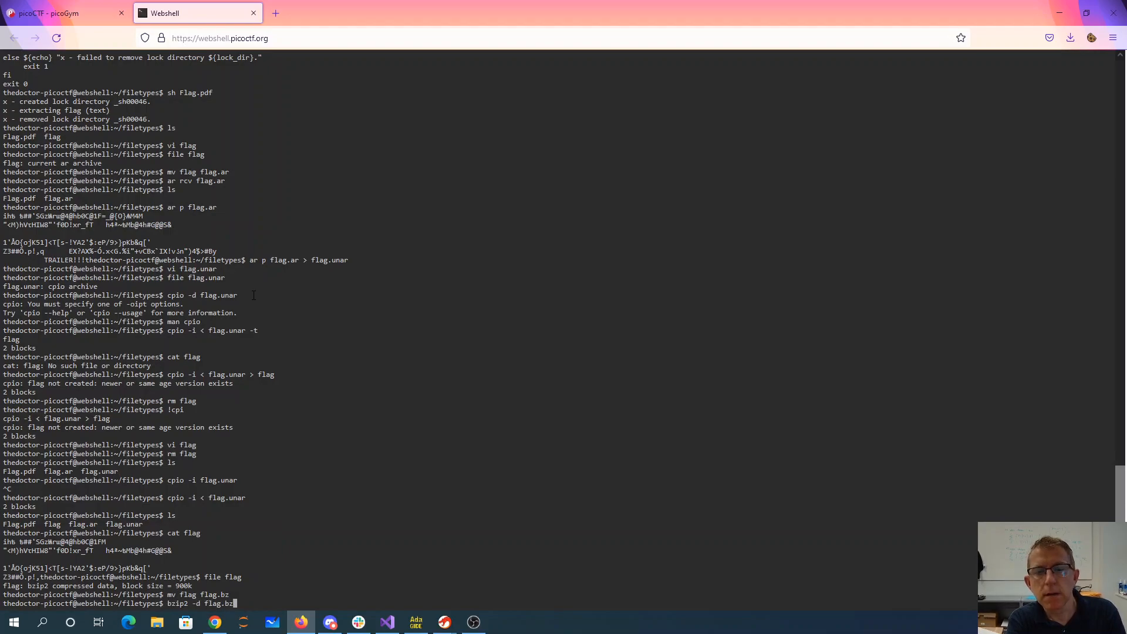
key(Return)
text(ls)
key(Return)
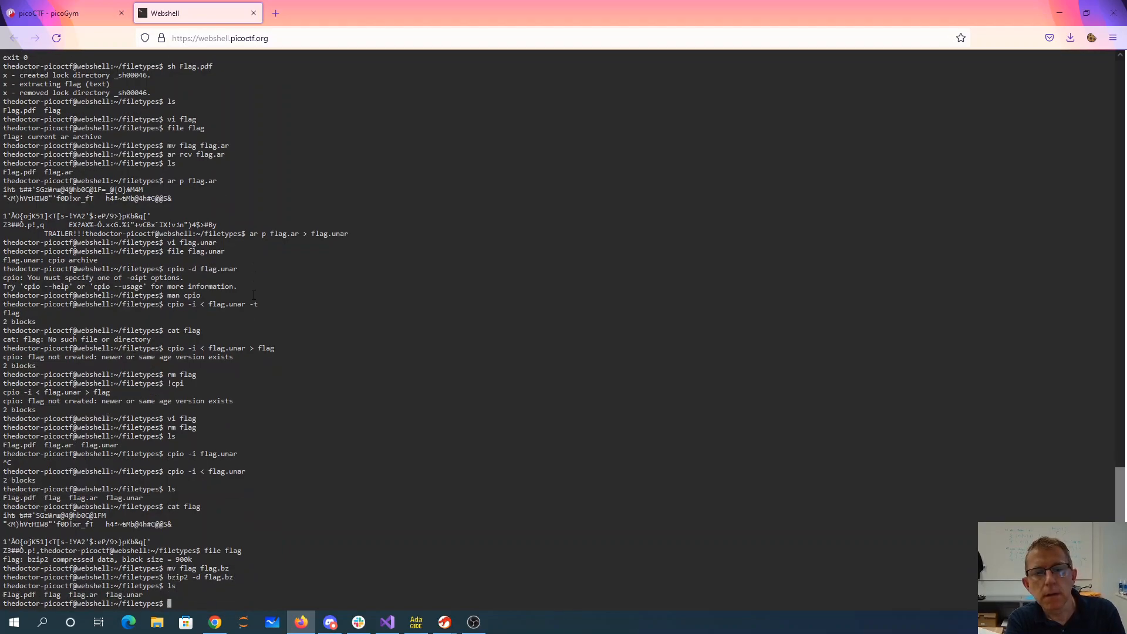
text(file flag)
Identify the new flag as gzip data, rename it flag.gz, and decompress it with gzip -d
key(Return)
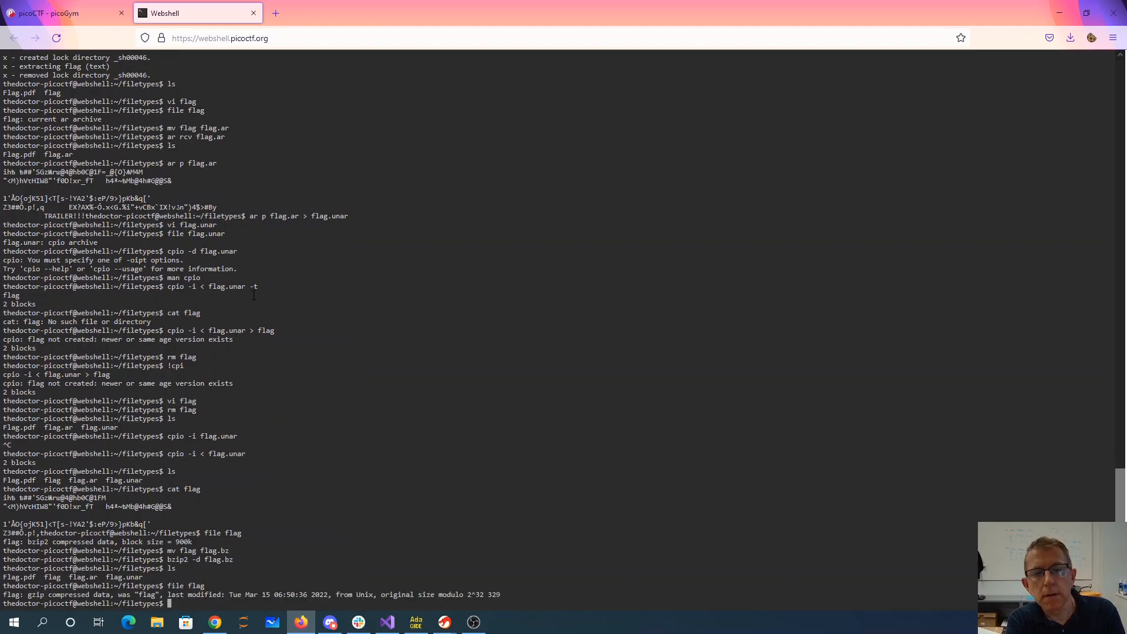
text(mv flag flag.gz)
key(Return)
text(gzip -d flag.gz)
key(Return)
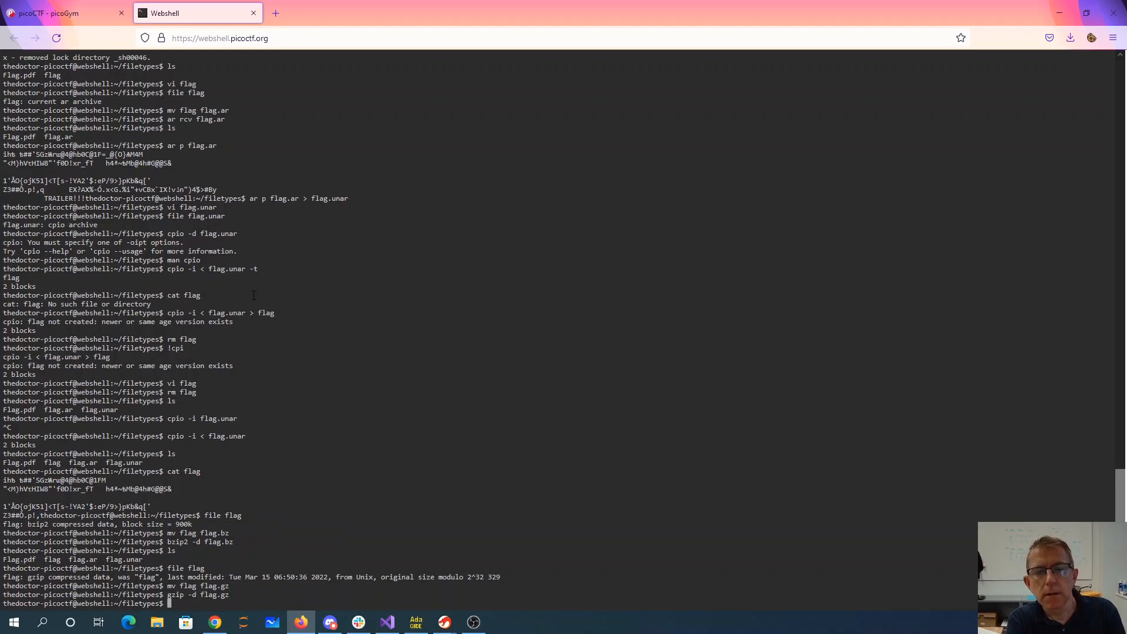
text(ls)
key(Return)
text(cat flag)
Rename the lzip-compressed flag with an lzip extension and decompress it
key(Return)
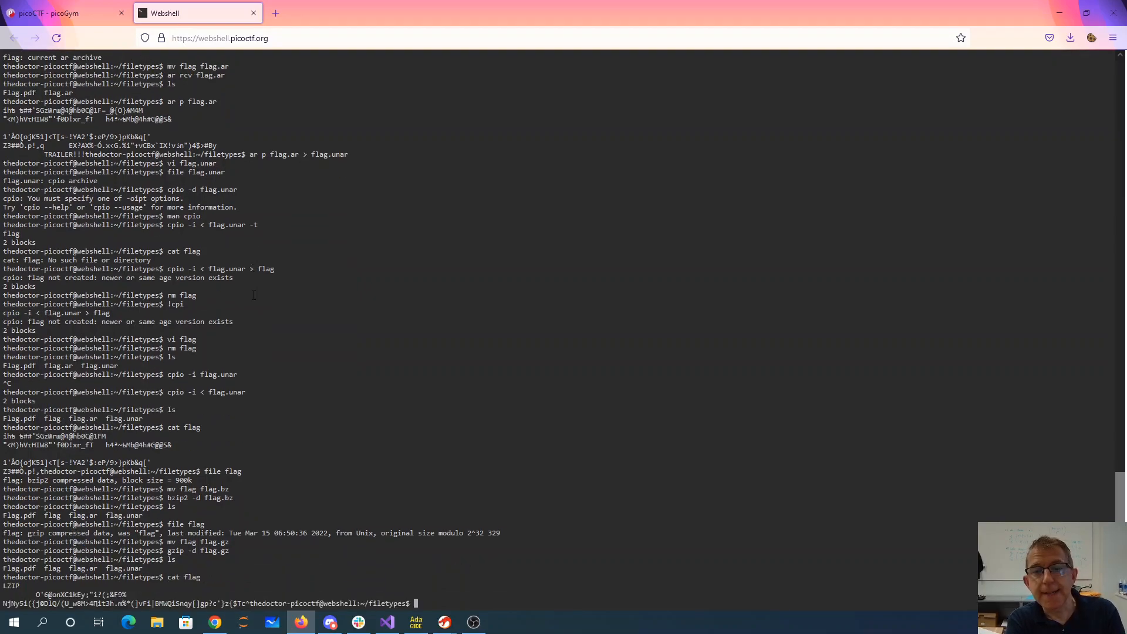
text(mv flag flag.lz)
key(Return)
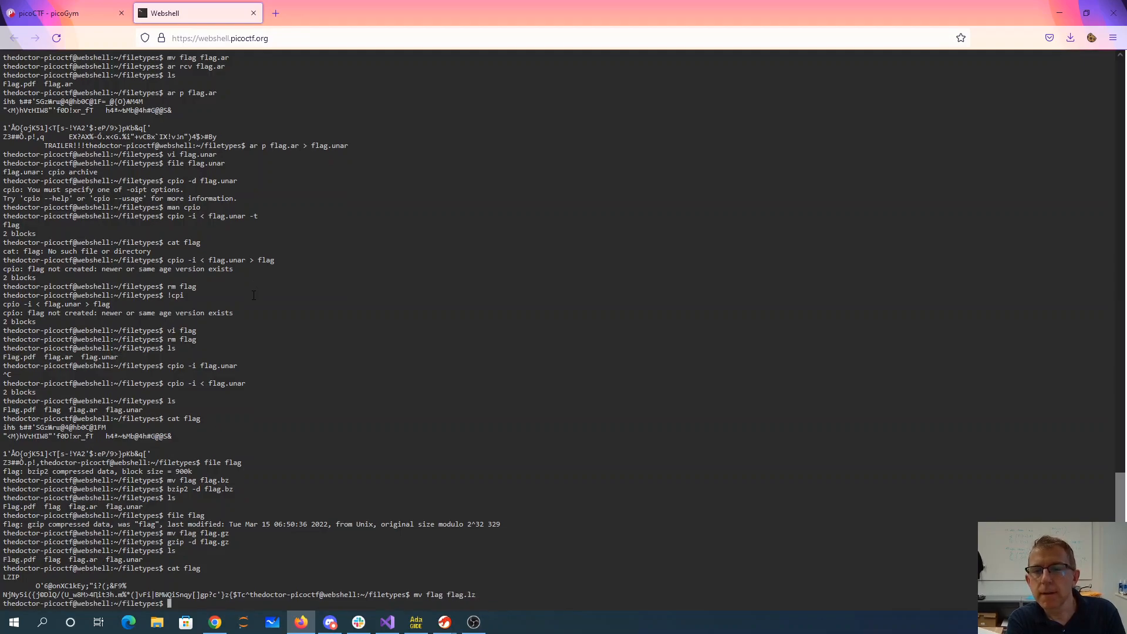
text(lzip -d flag.lz)
key(Return)
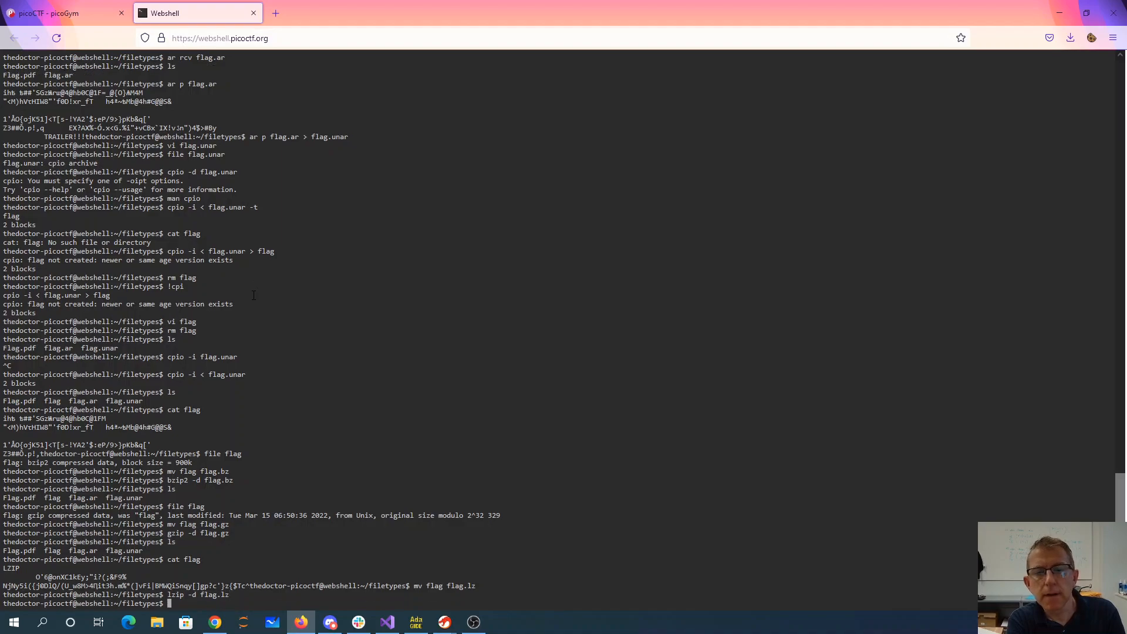
text(ls)
key(Return)
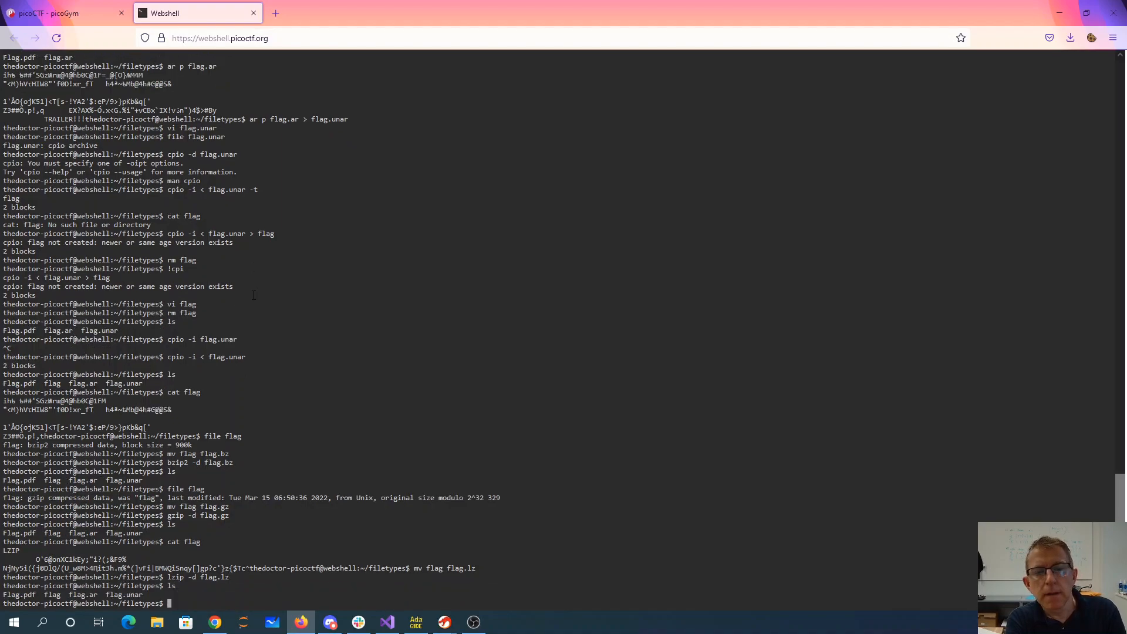
text(file flag)
Identify flag as LZ4 data, rename it flag.lz4, and find lz4 -d and man lz4 both unavailable
key(Return)
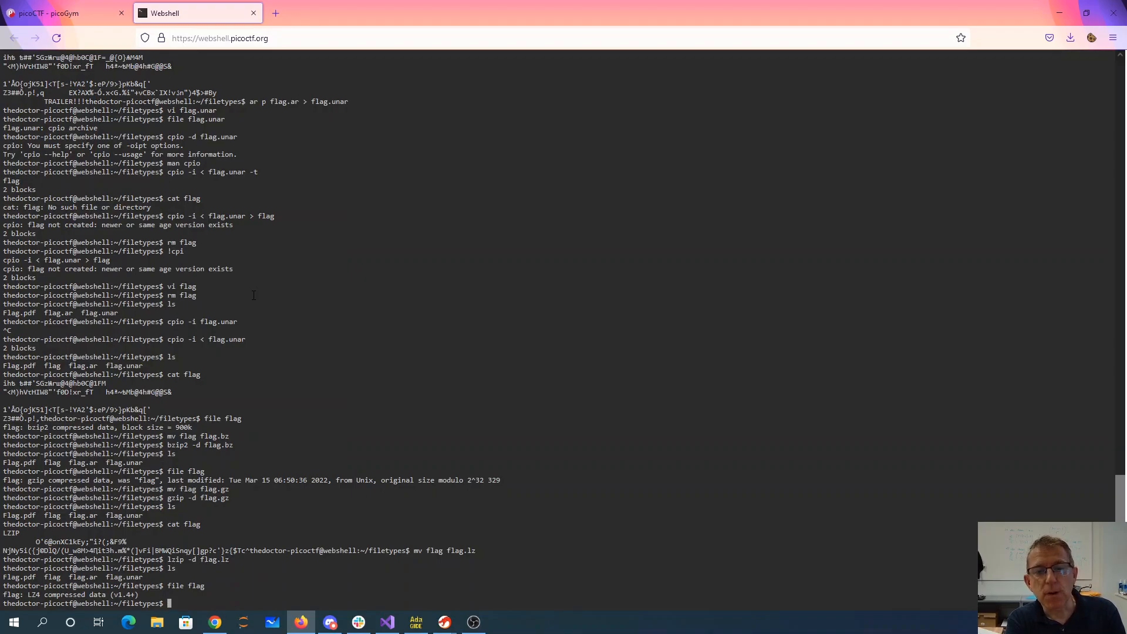
text(mv flag)
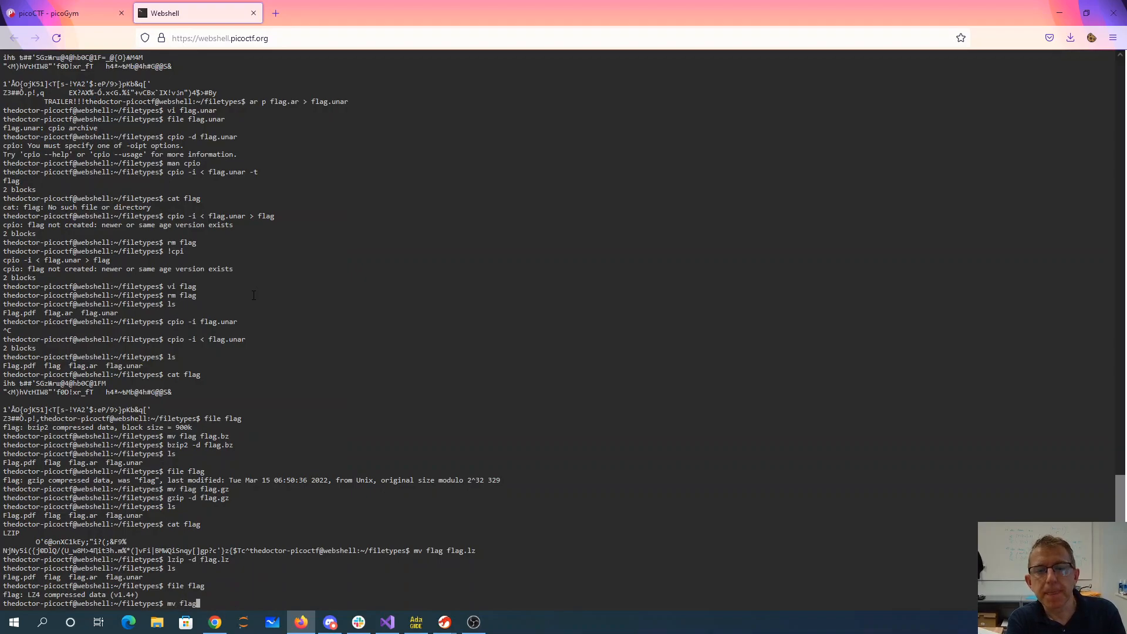
text( flag.lz4)
key(Return)
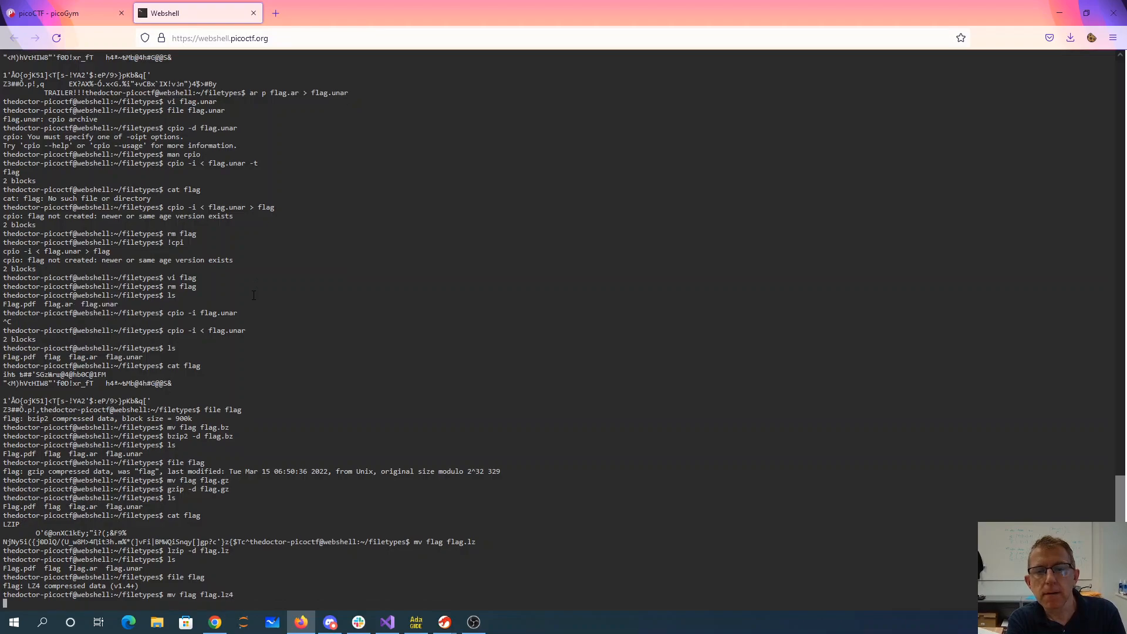
text(lz4 -d )
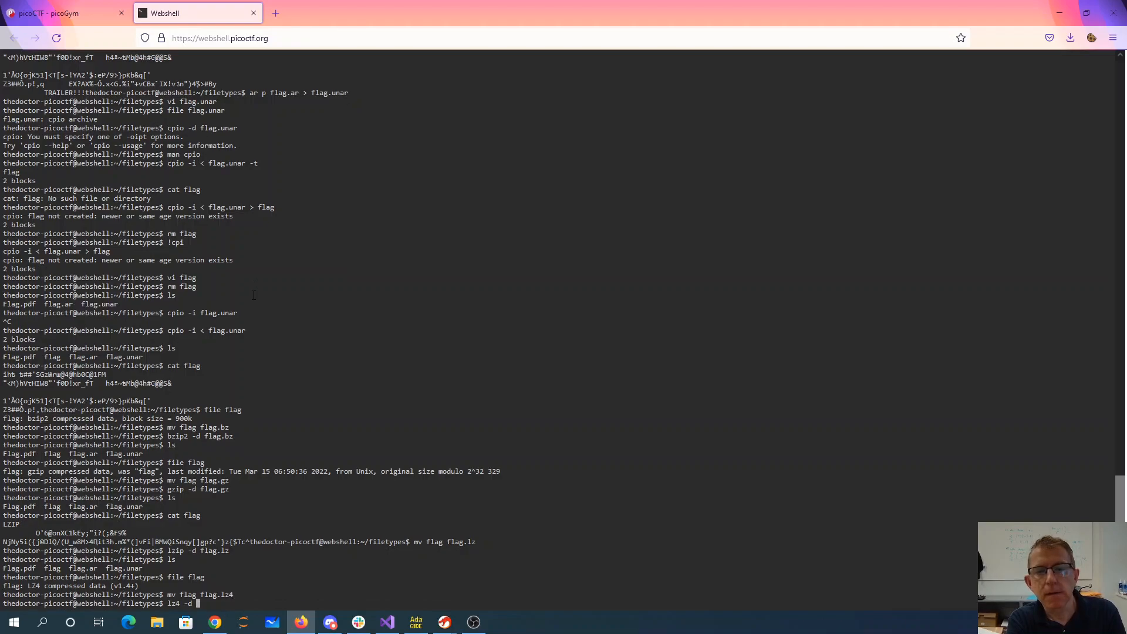
text(flag.lz4)
key(Return)
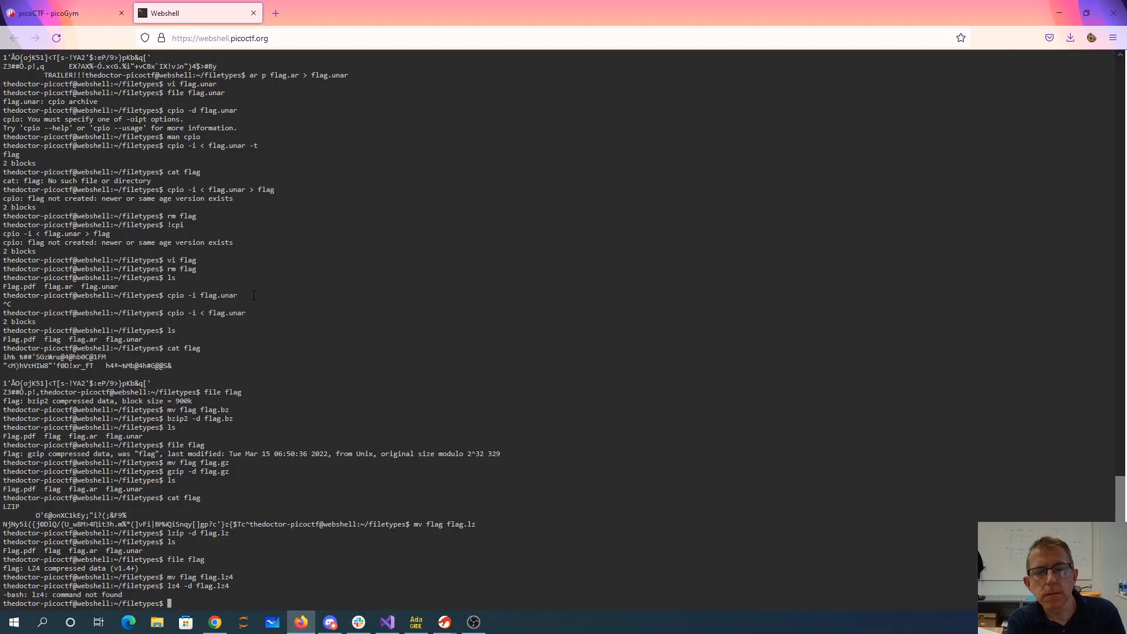
text(man lz4)
key(Return)
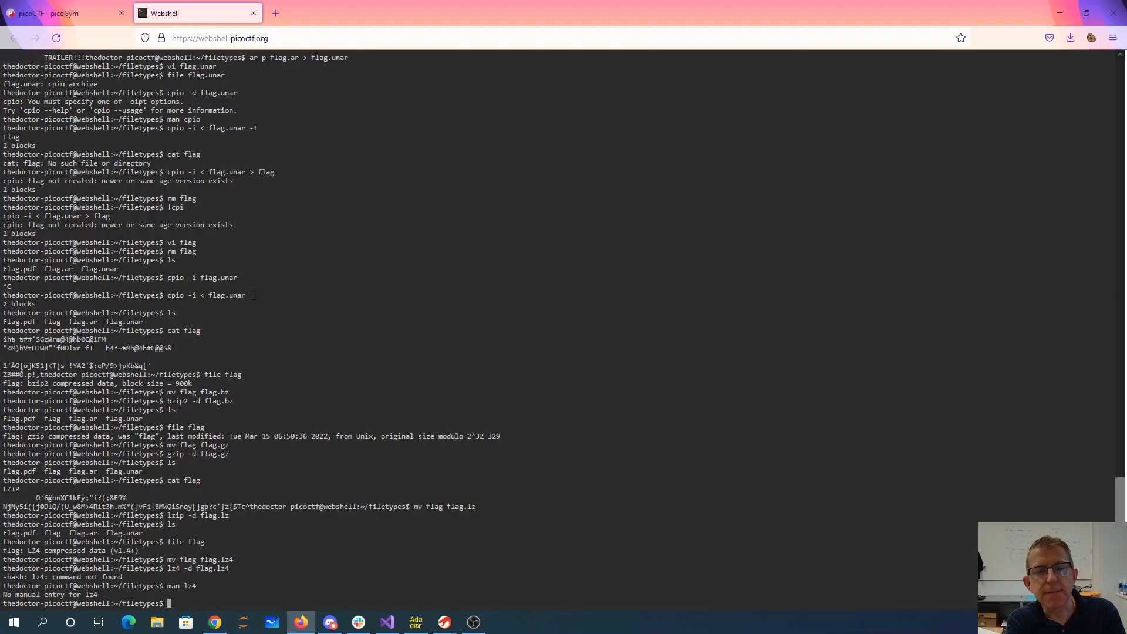
Search Google for lz4 in a new tab and expand 'How do I unzip a LZ4 file?'
click(277, 13)
text(lz4)
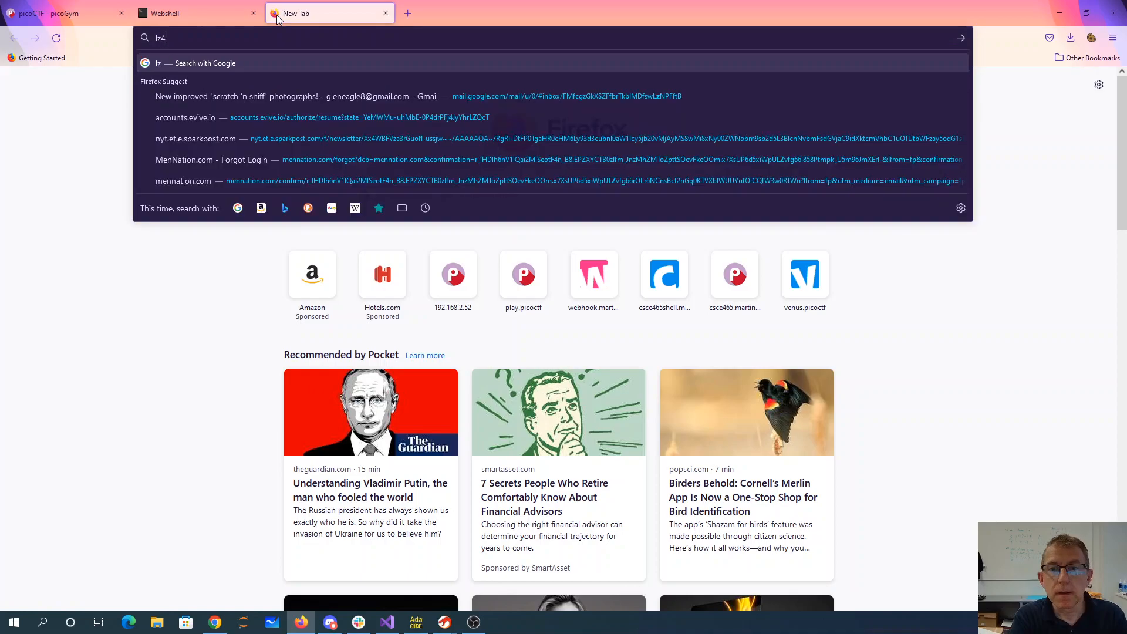
key(Return)
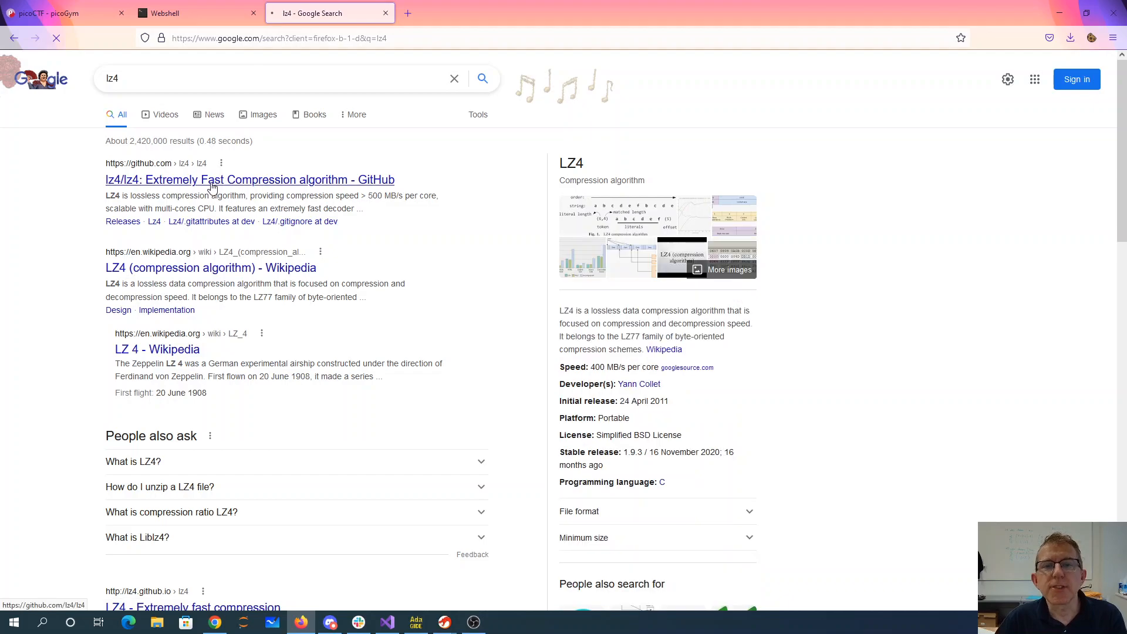
click(187, 487)
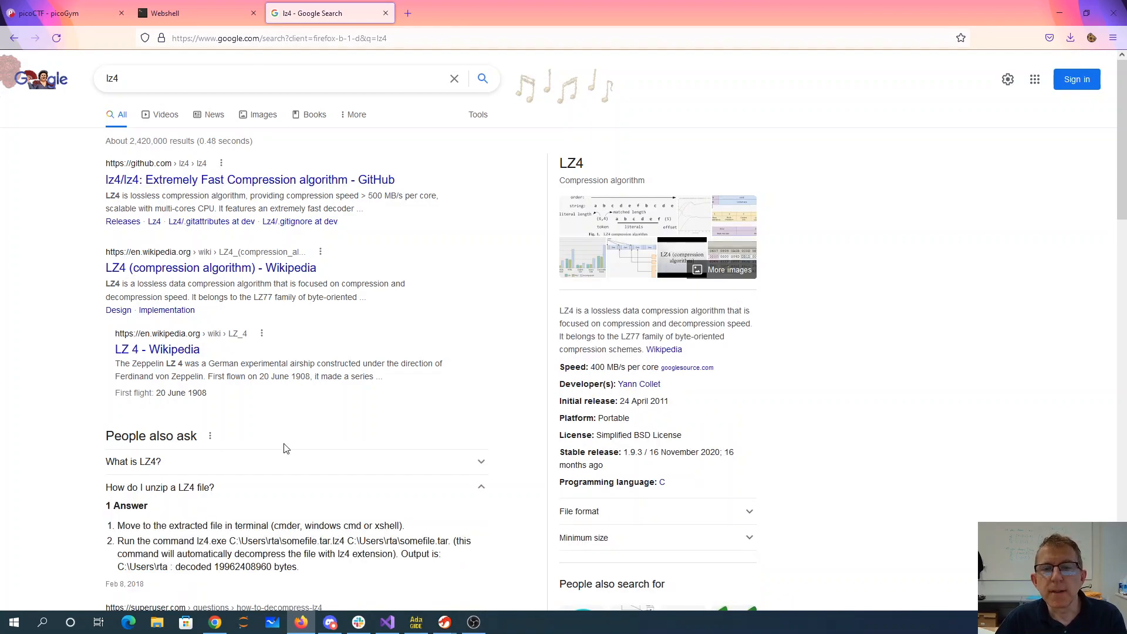
scroll(283, 449, down, 2)
scroll(284, 448, down, 2)
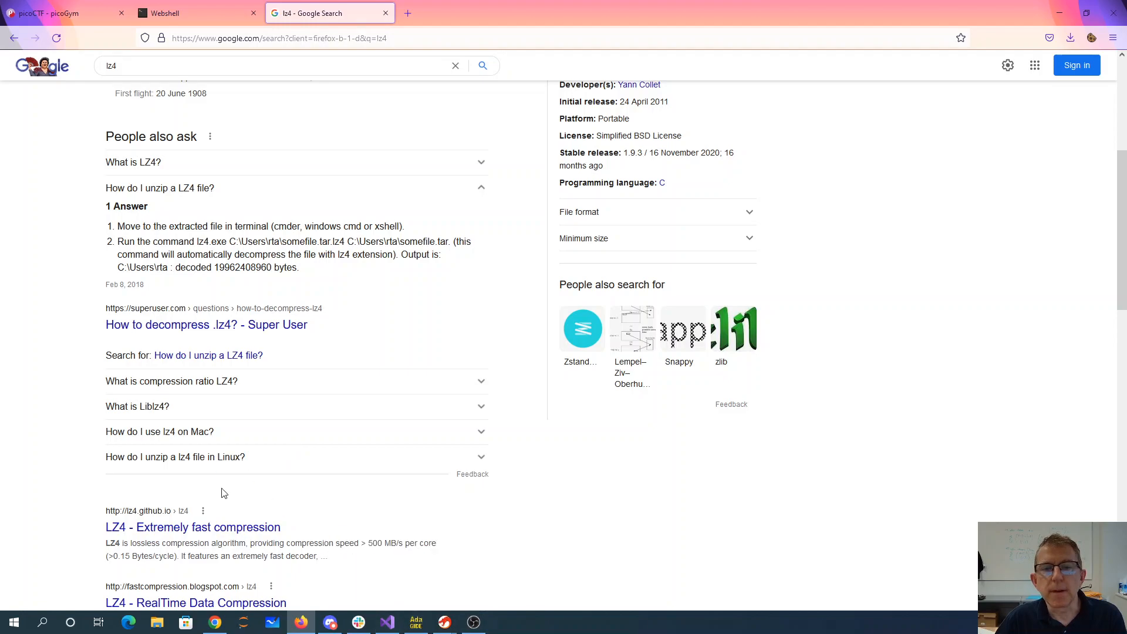
Visit lz4.github.io, then search Google for 'install lz4 ubuntu'
click(211, 528)
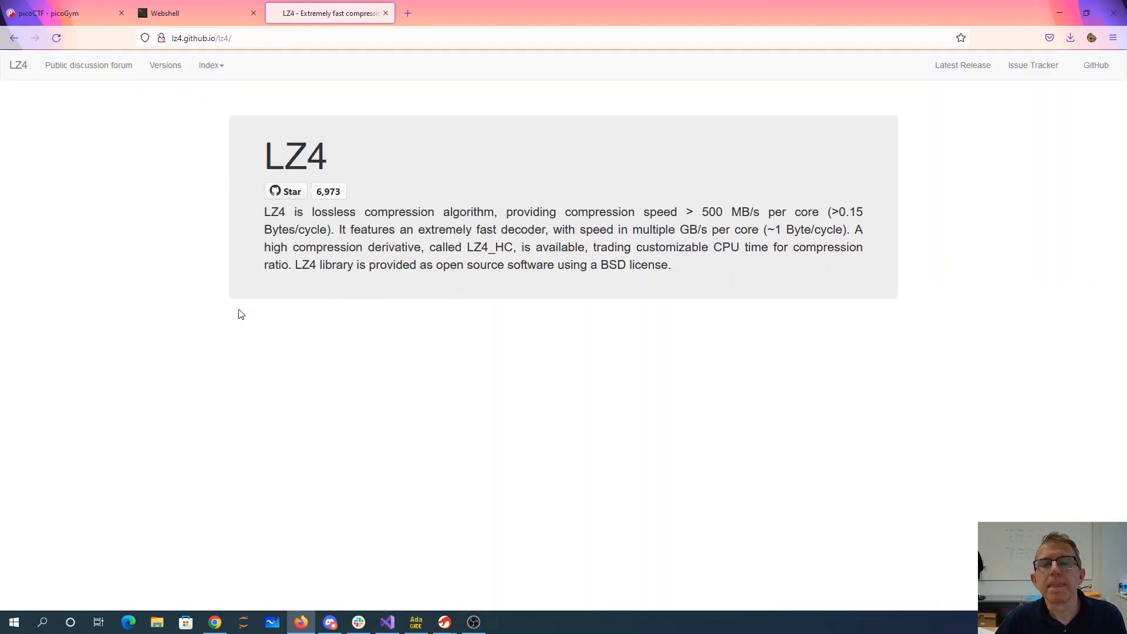
scroll(382, 263, down, 4)
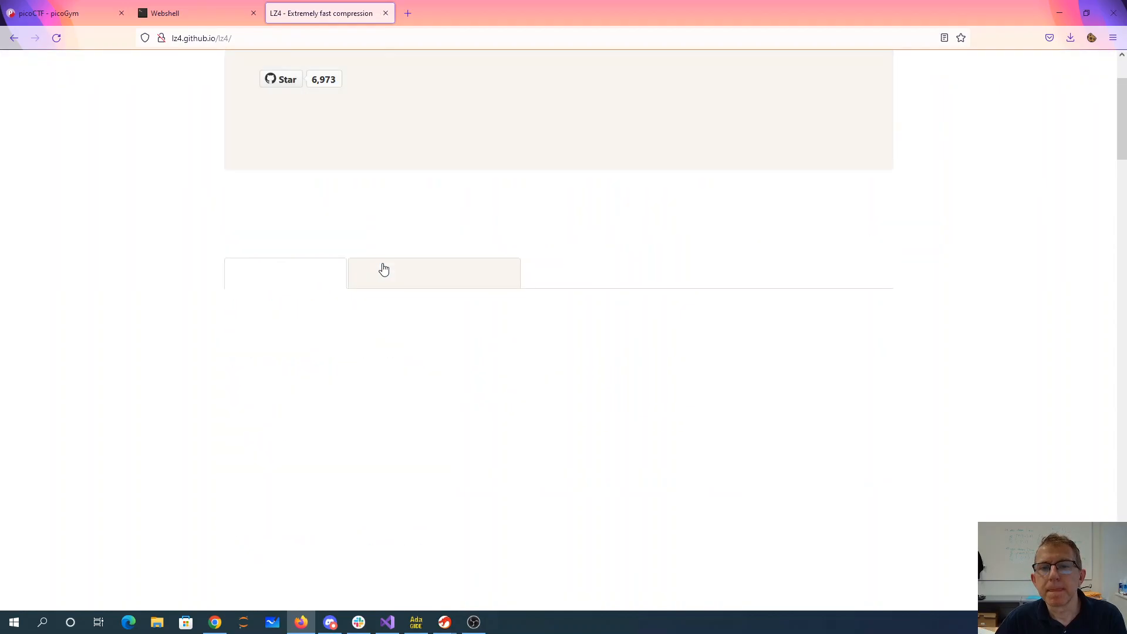
scroll(382, 268, up, 4)
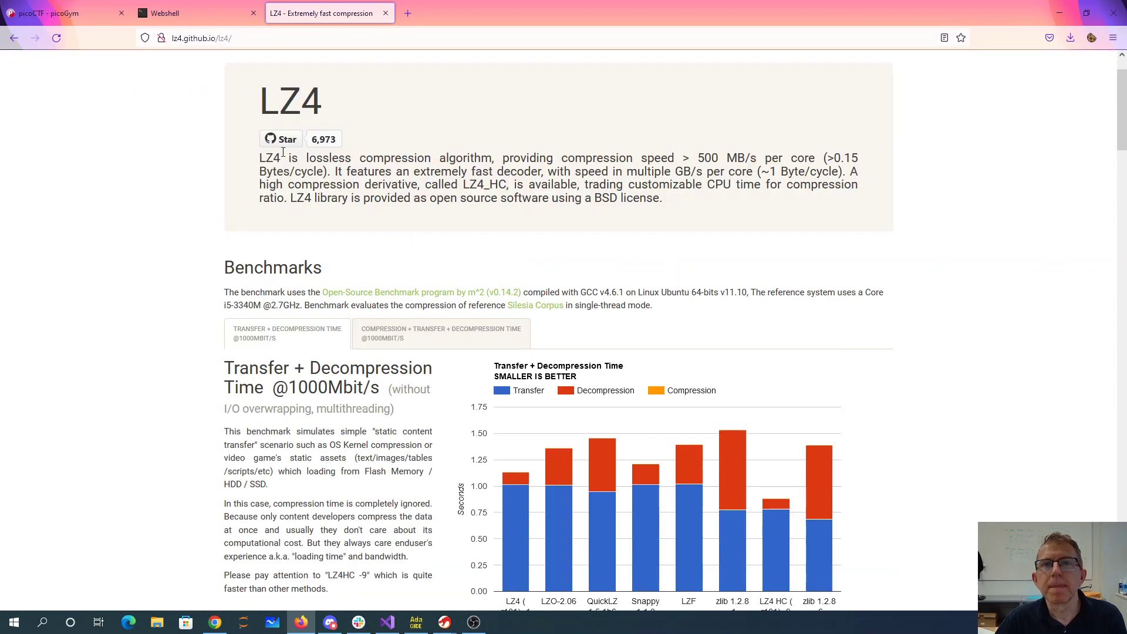
click(270, 37)
text(install lz4 u)
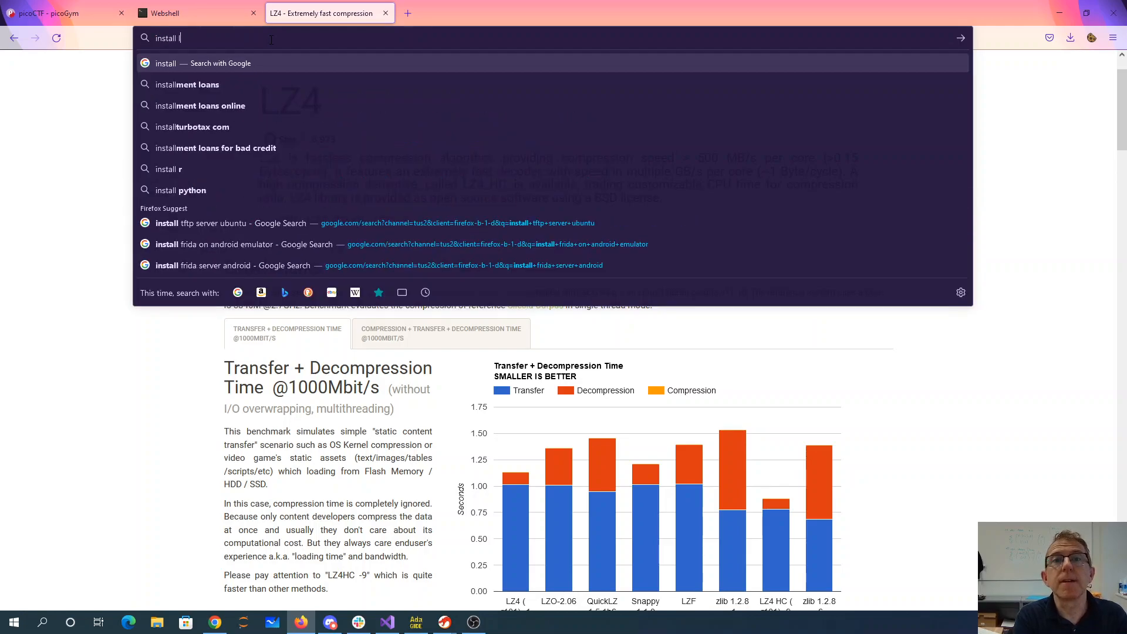
text(buntu)
key(Return)
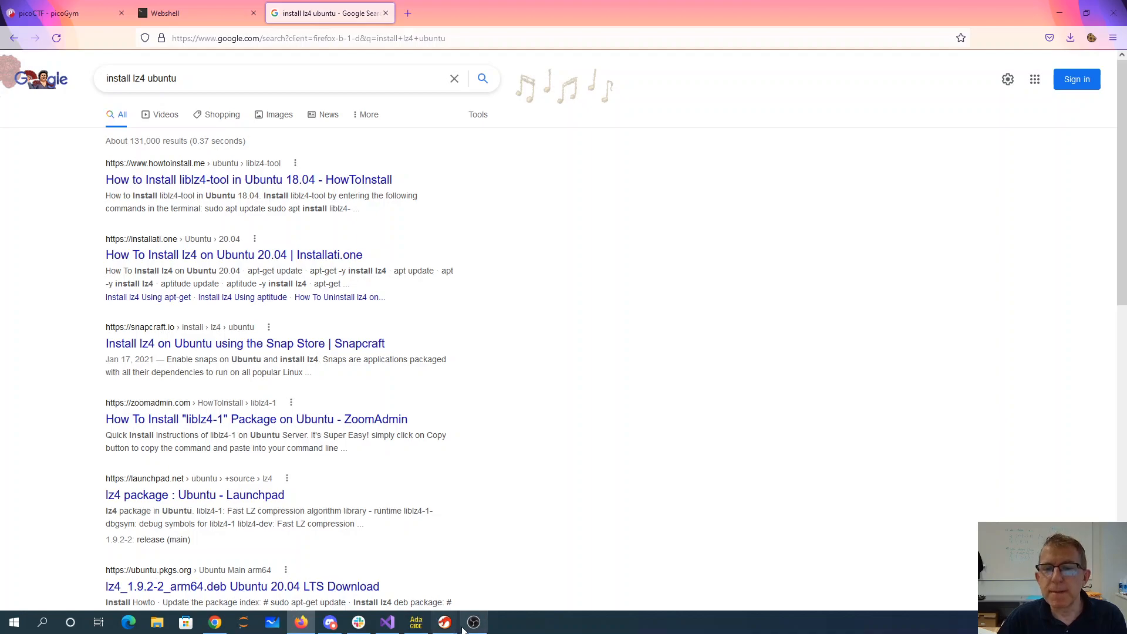
Try liblz4-tool in the webshell (command not found) and return to the LZ4 project page
click(180, 12)
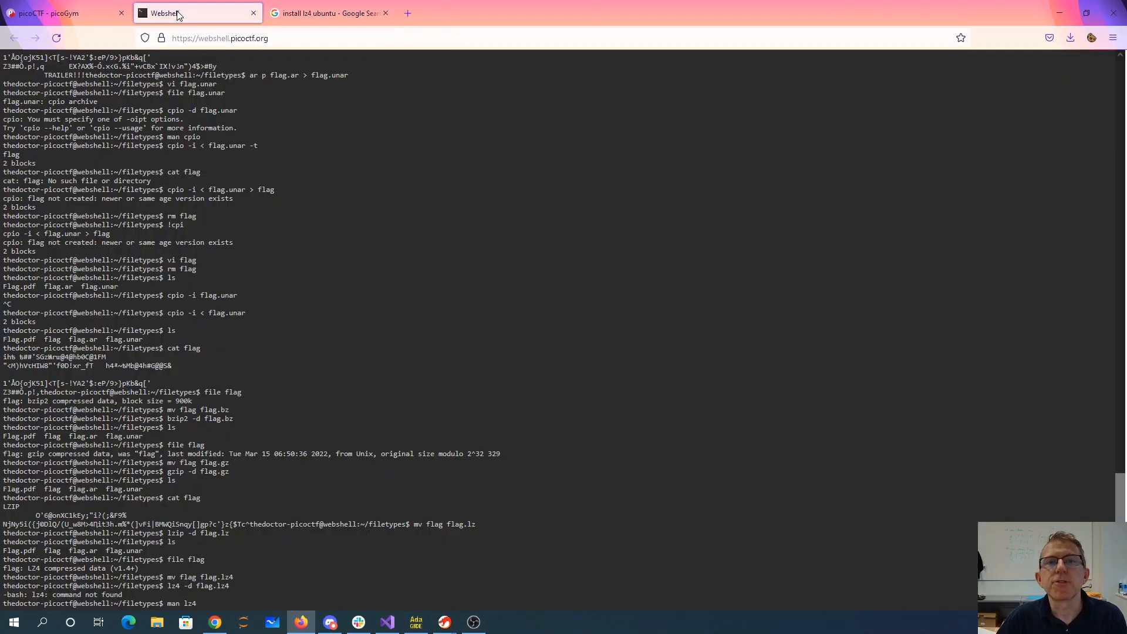
key(Return)
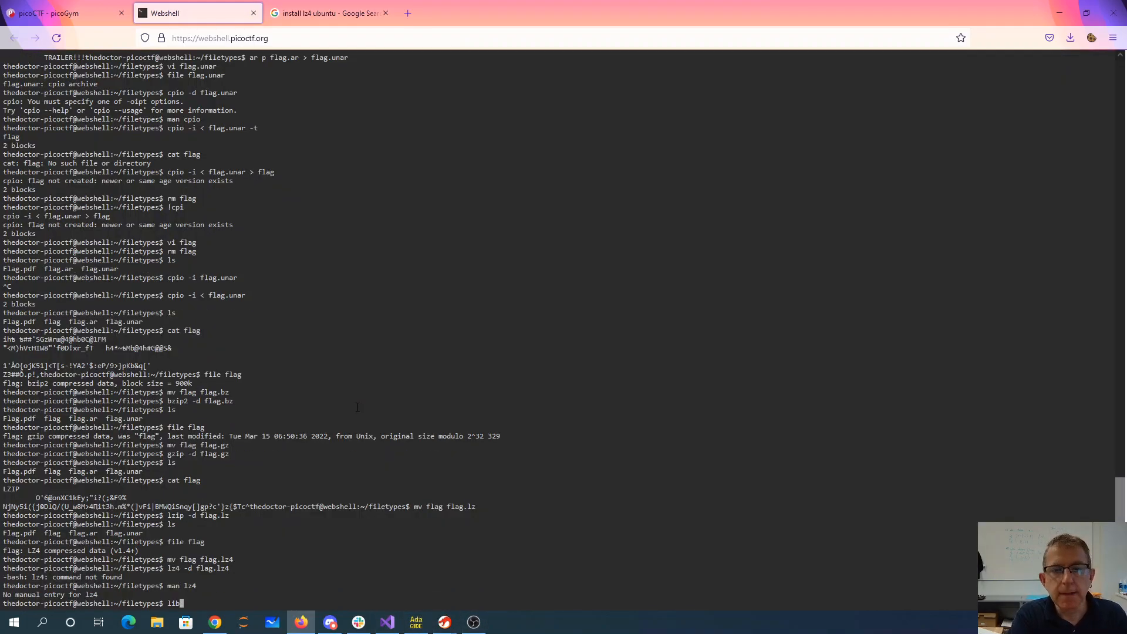
text(liblz4-tool)
key(Return)
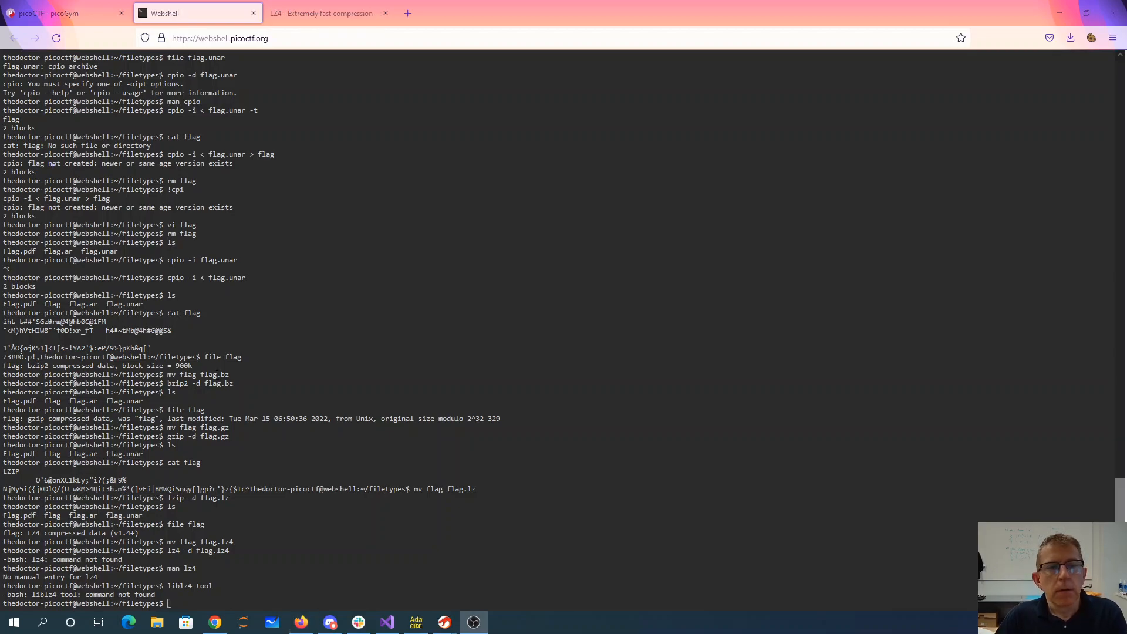
click(315, 13)
Find the lz4/lz4 GitHub repository, copy its HTTPS clone URL and return to the webshell
click(222, 38)
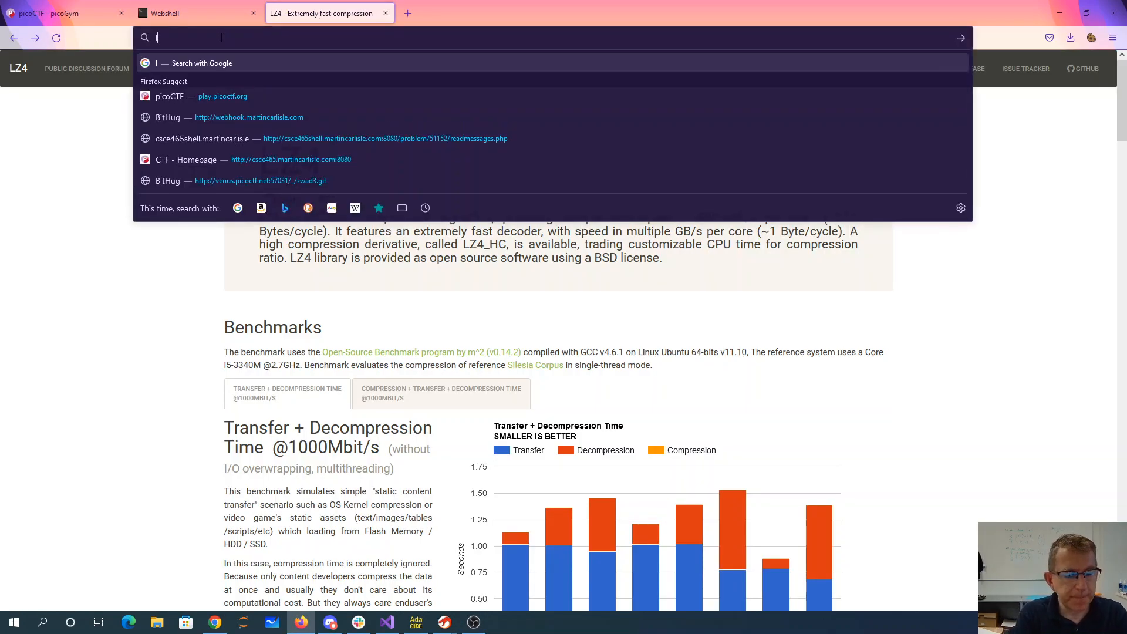
text(lz4)
key(Return)
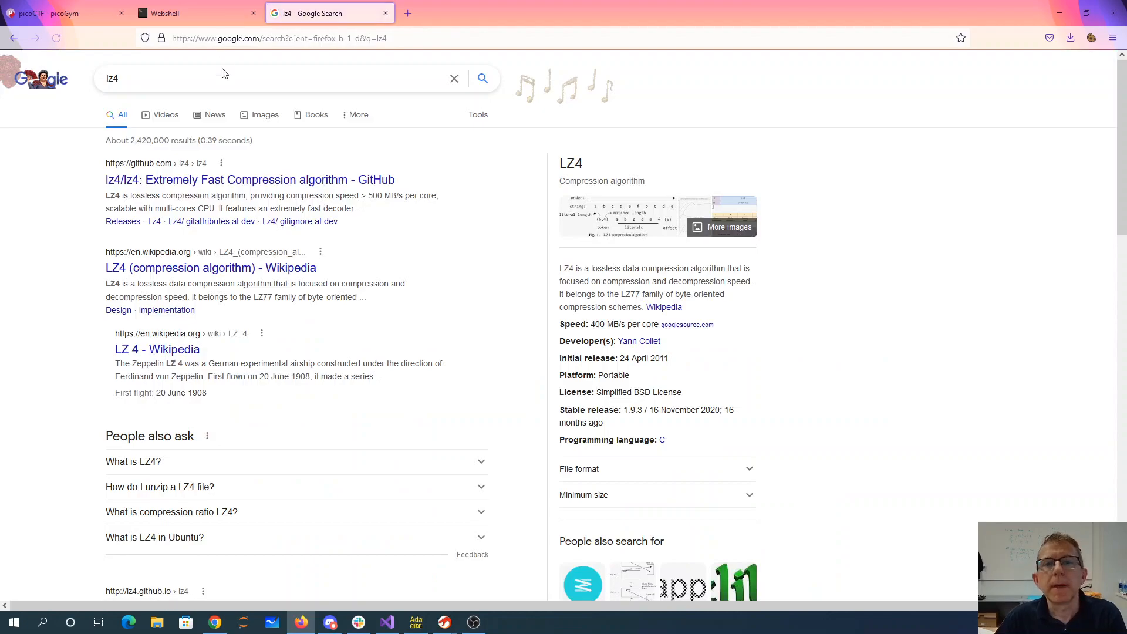
click(217, 182)
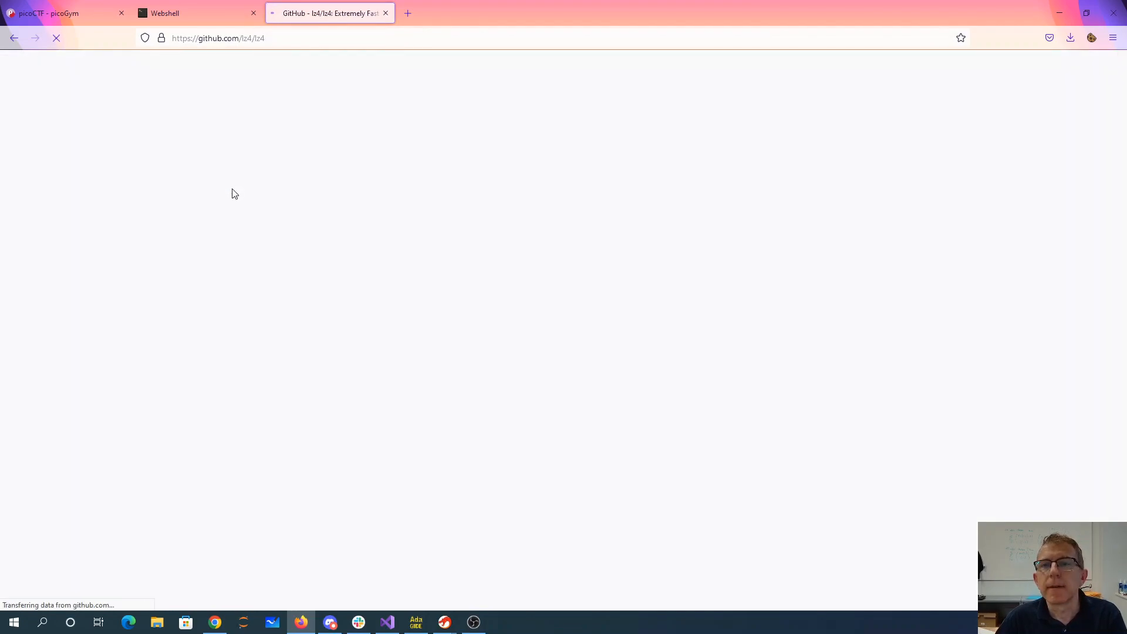
click(705, 181)
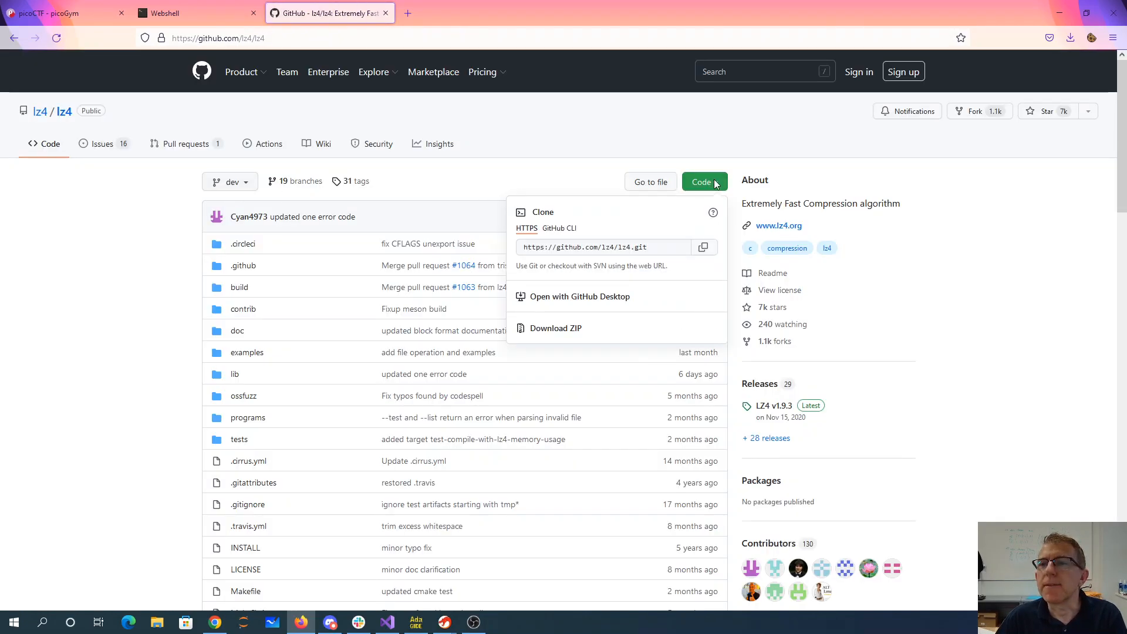
click(704, 251)
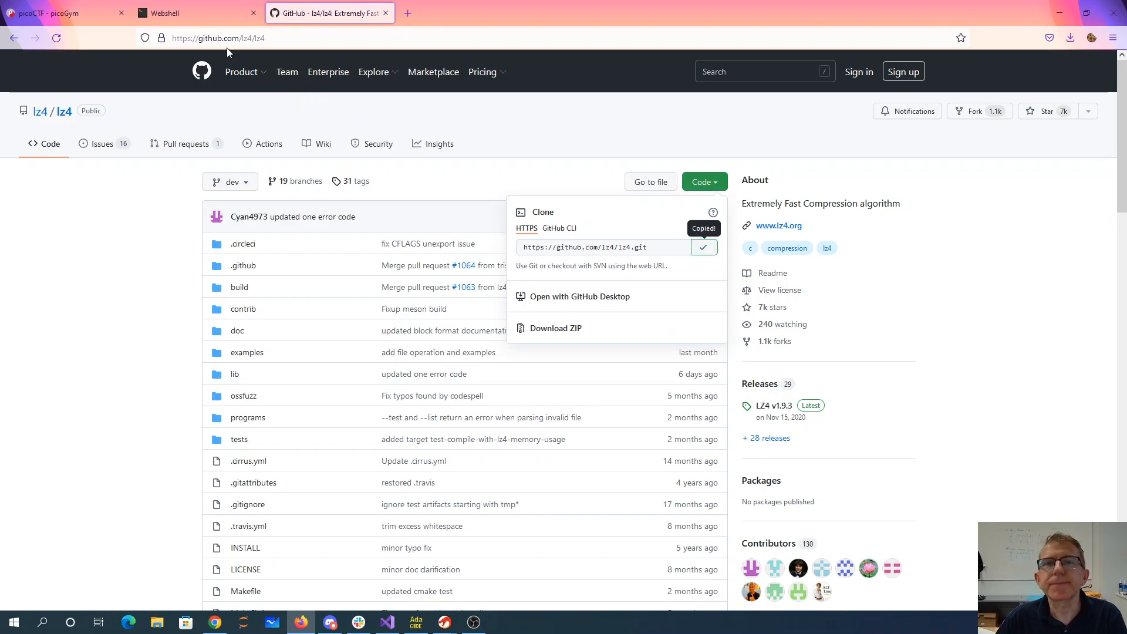
click(199, 13)
text(git clone)
Clone the lz4 repository into the shell and build it from source with make
key(ctrl+shift+v)
key(Return)
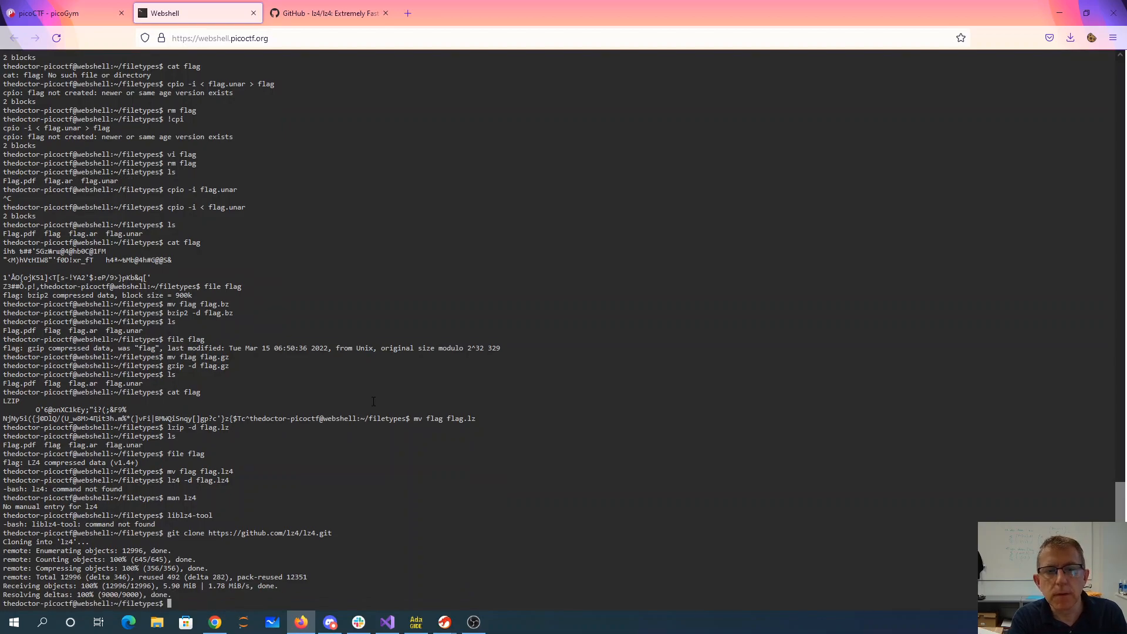
text(ls)
key(Return)
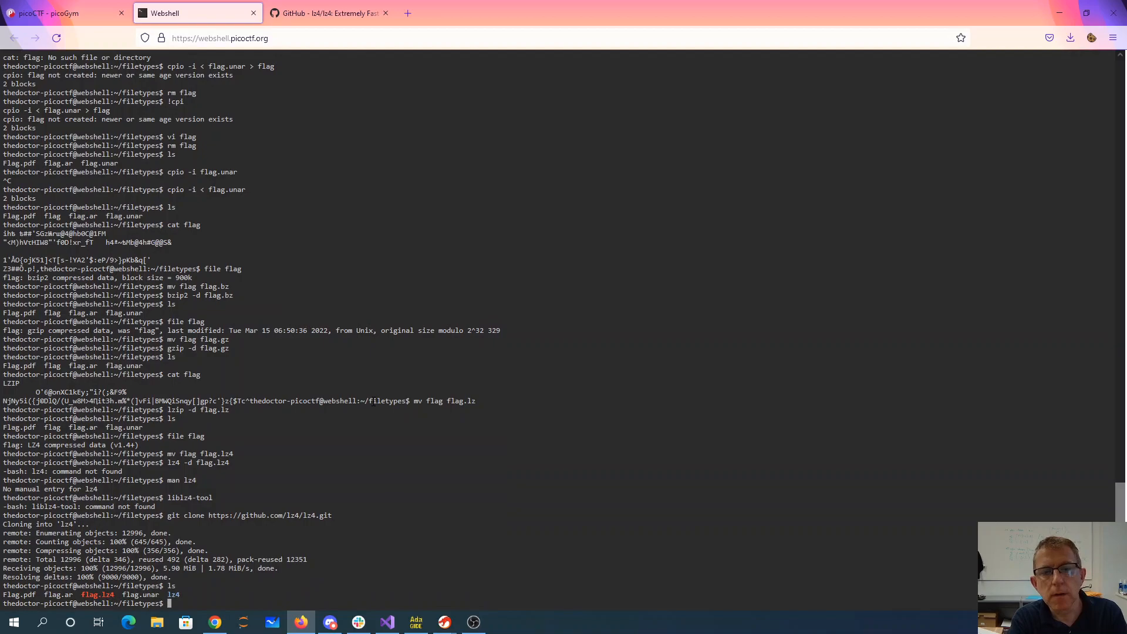
text(cd lz4)
key(Return)
text(make)
key(Return)
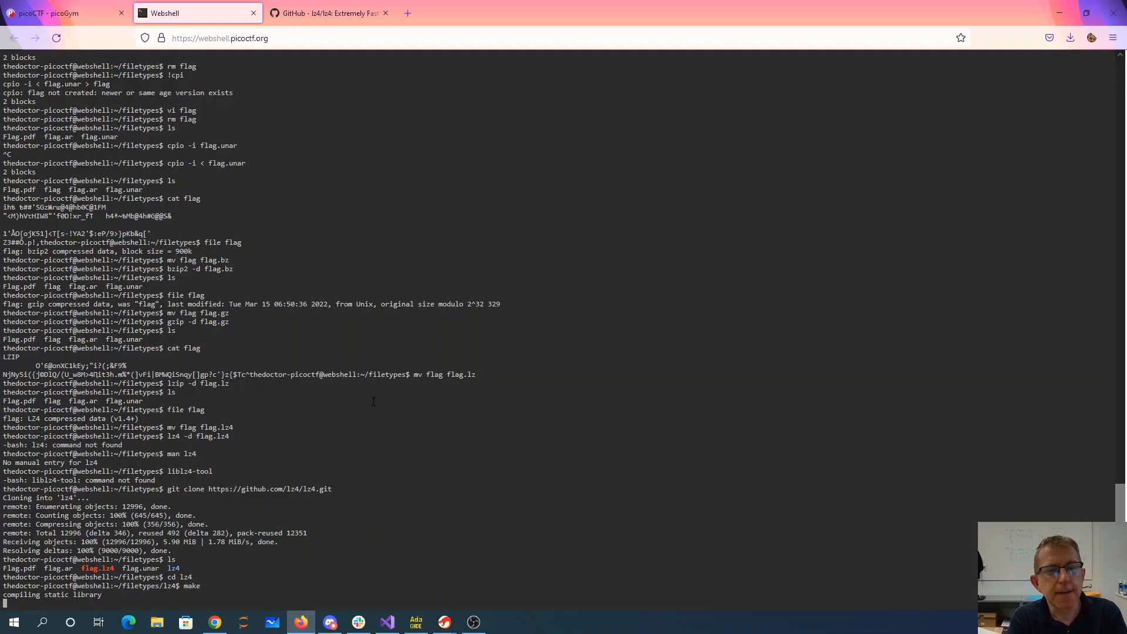
key(Return)
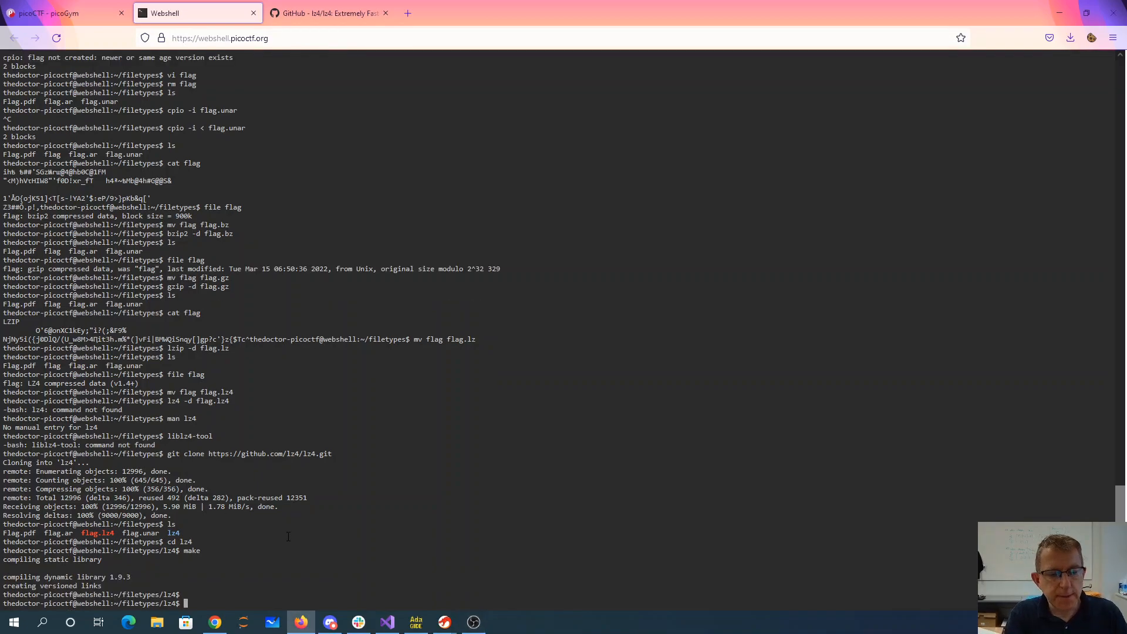
text(ls)
List the built programs folder and run programs/lz4, then programs/lz4 -h for its help
key(Return)
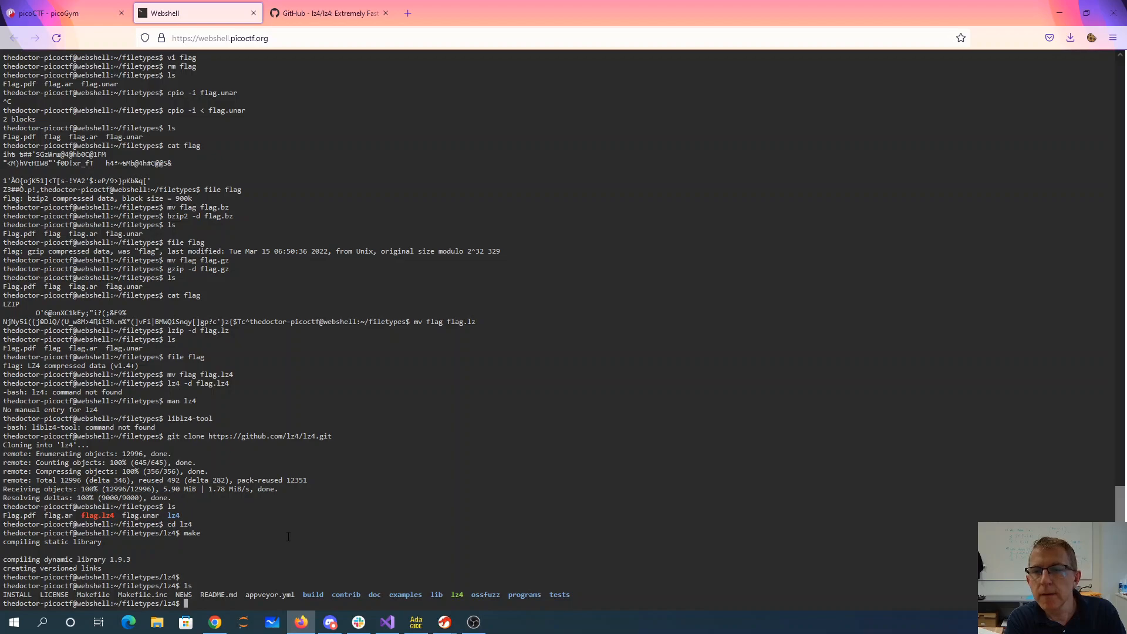
text(ls programs/)
key(Return)
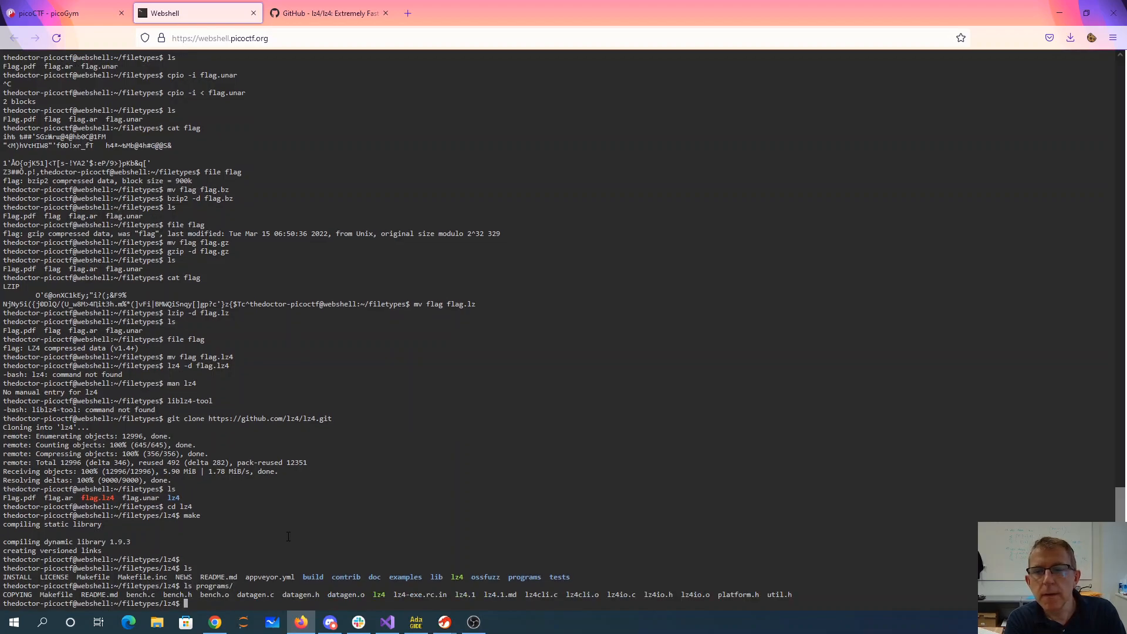
text(programs/lz4)
key(Return)
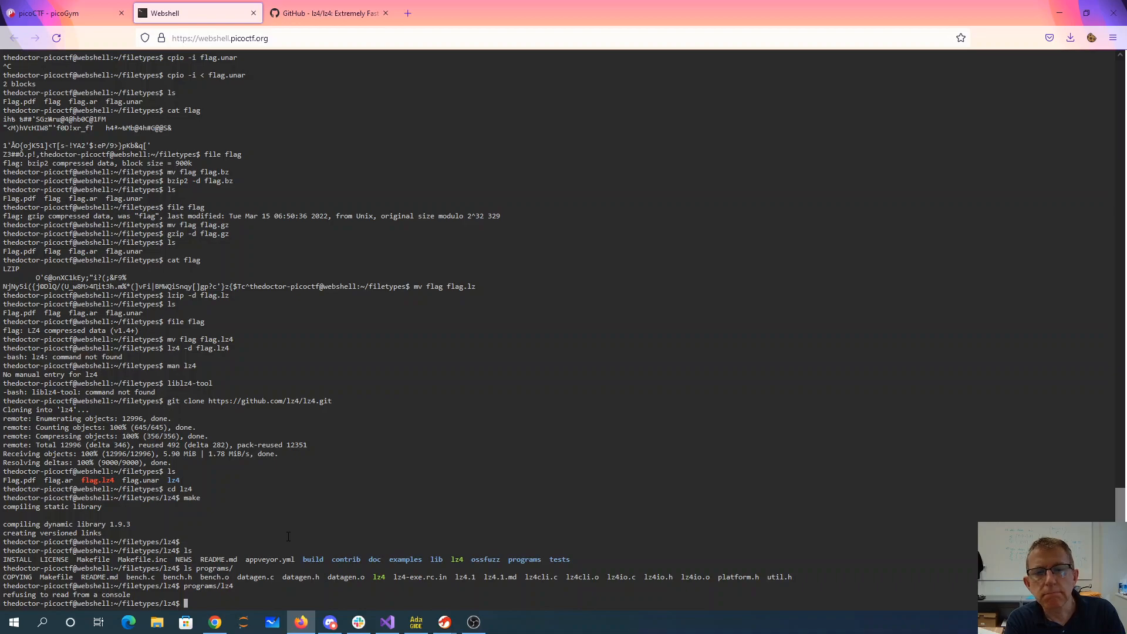
text(programs/lz4 -h)
key(Return)
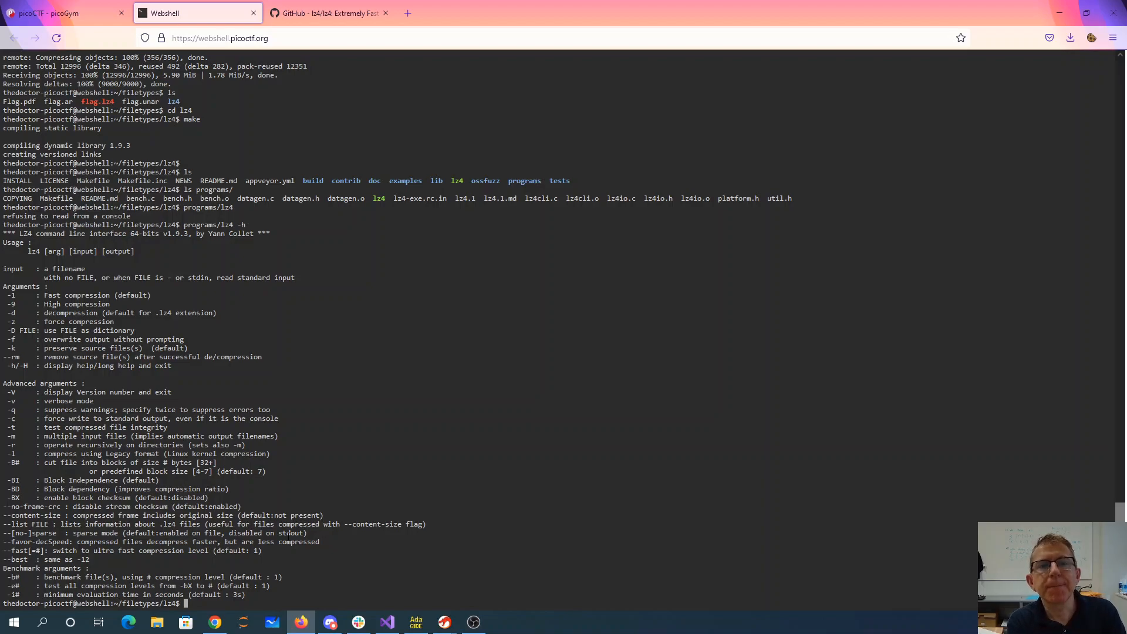
text(programs/lz4 )
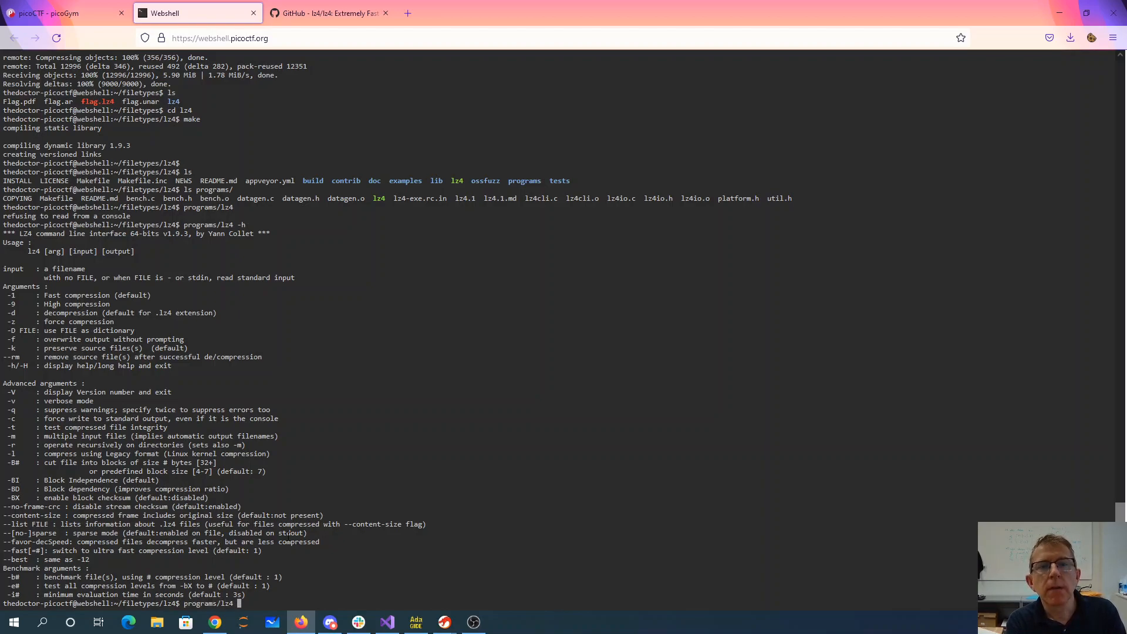
text(-d )
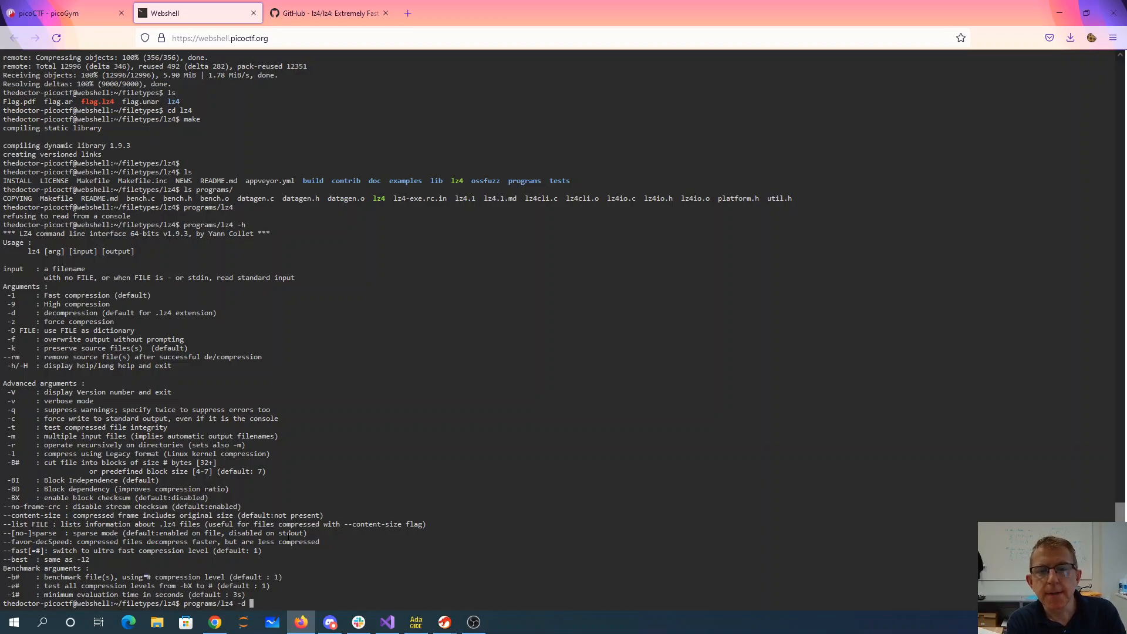
text(../flag.lz4)
Decompress ../flag.lz4 with programs/lz4 -d, producing a 266-byte flag file
key(Return)
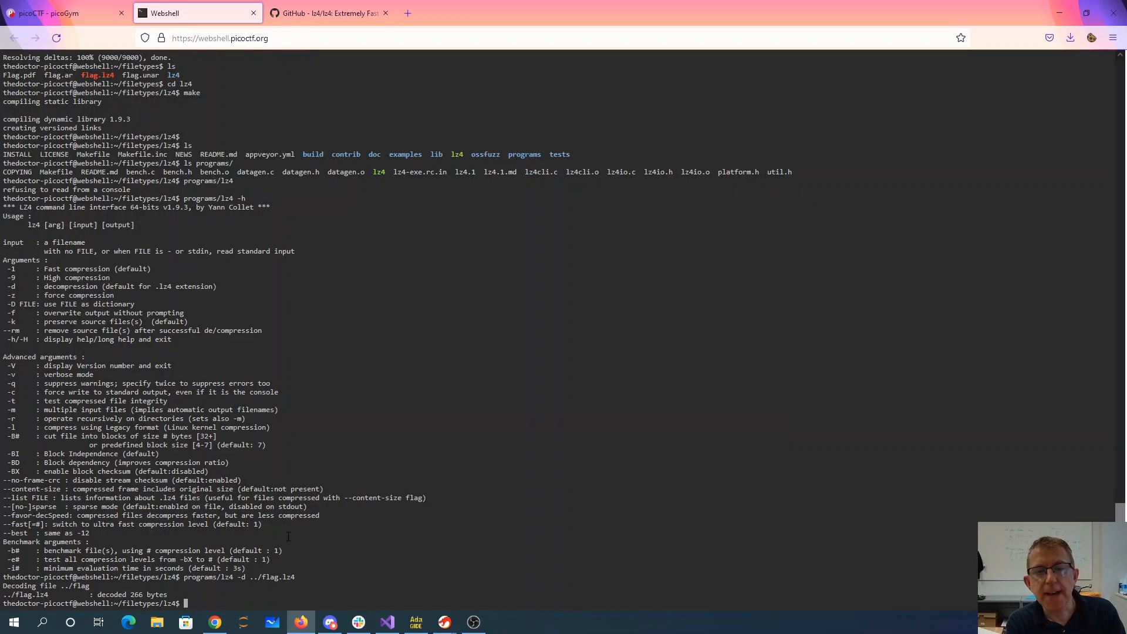
text(cd)
Inspect home's flag with cat, file and ls -l as a 1092-byte ar archive, then rm it
key(Return)
key(Return)
text(cat flag)
key(Return)
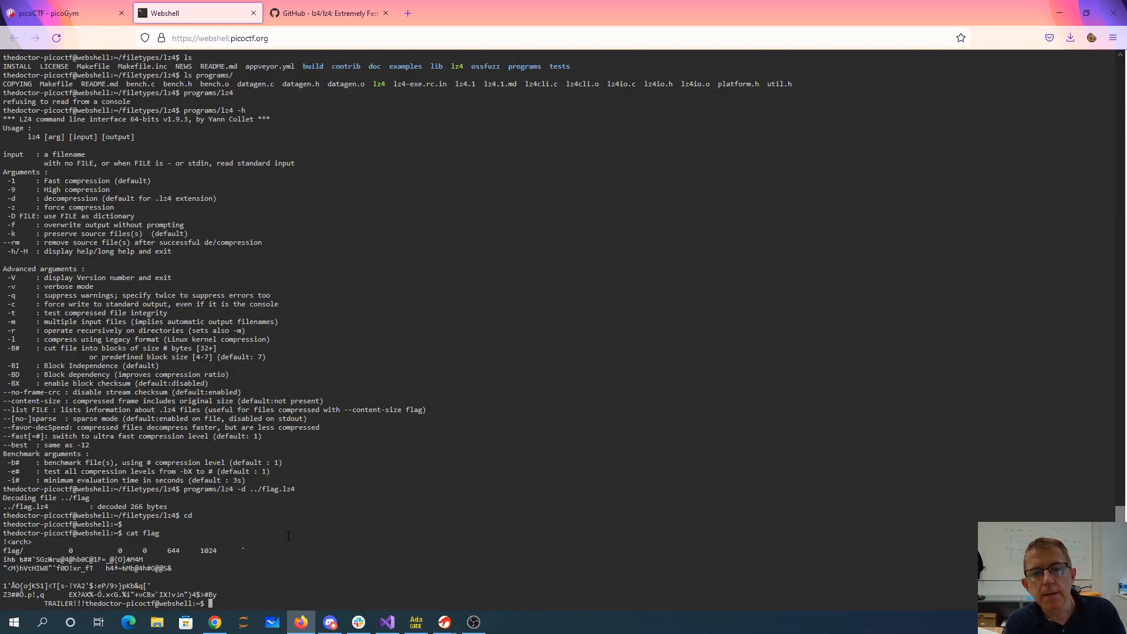
text(file )
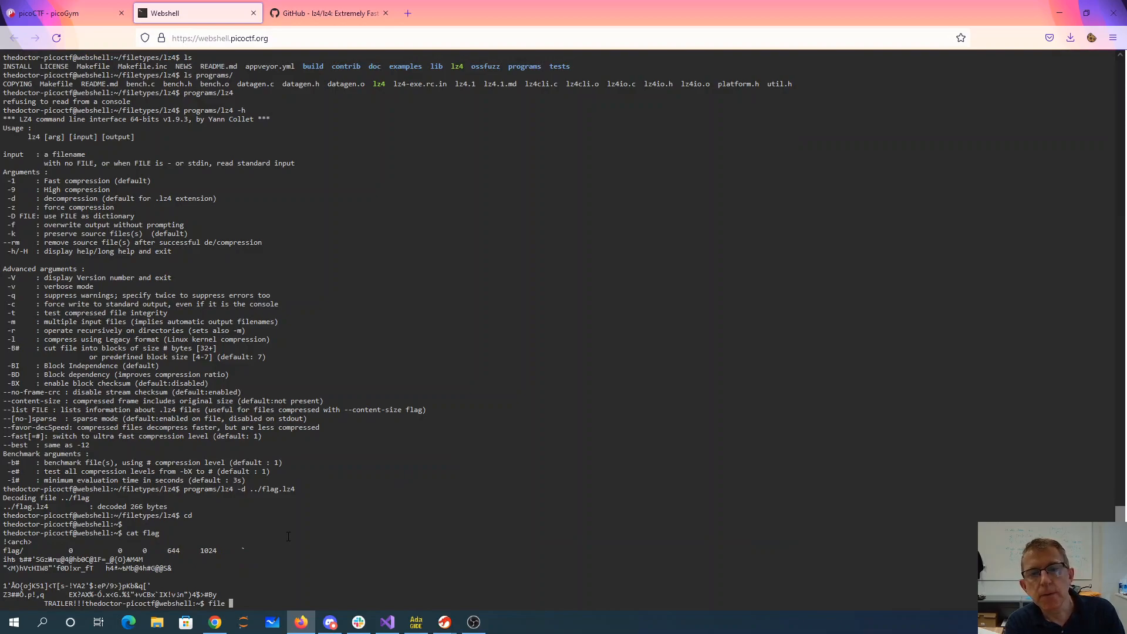
text(flag)
key(Return)
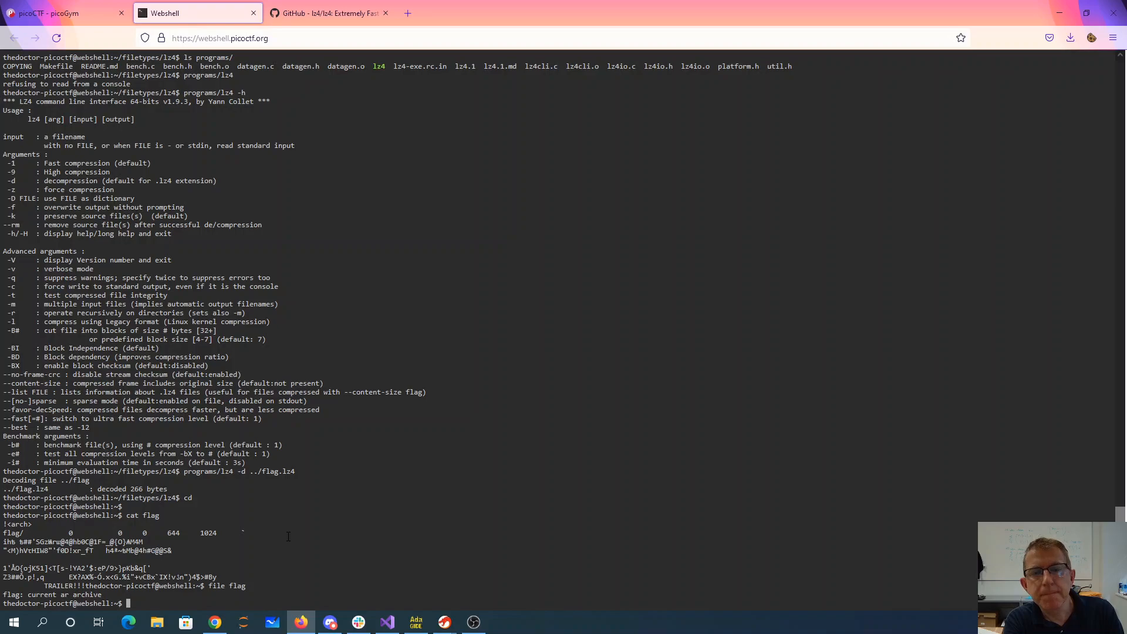
text(ls -l flag)
key(Return)
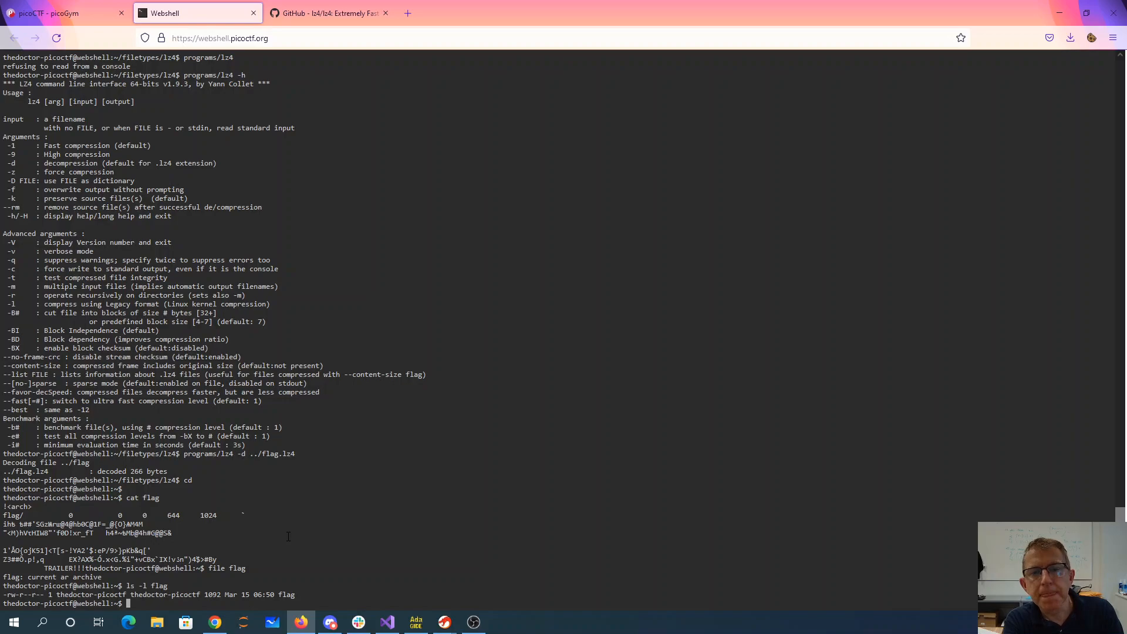
text(rm flag)
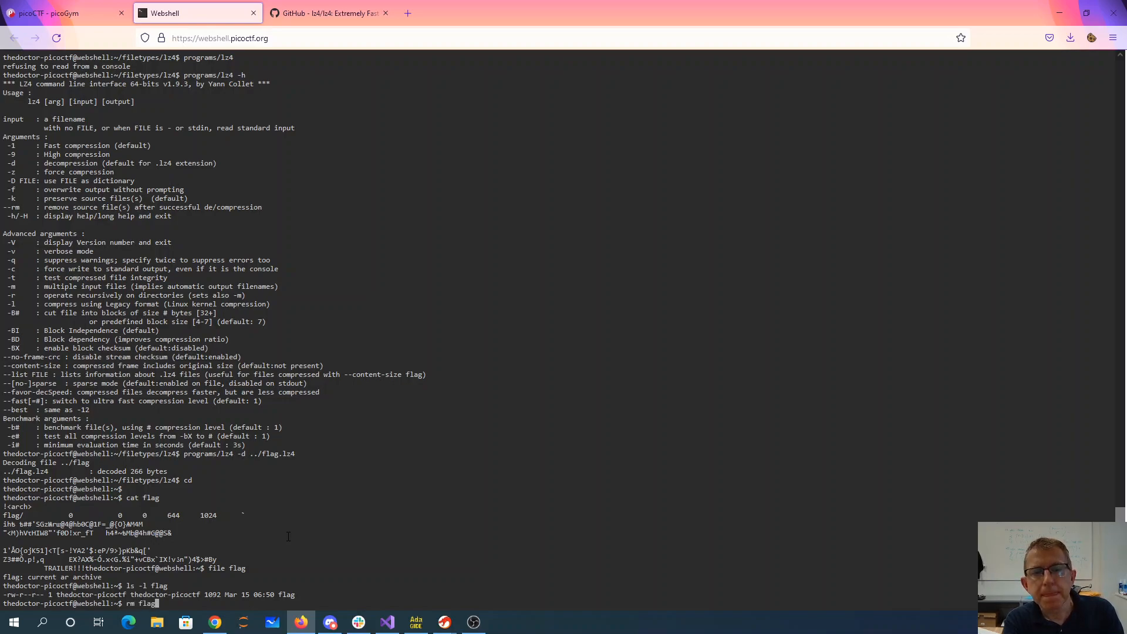
key(Return)
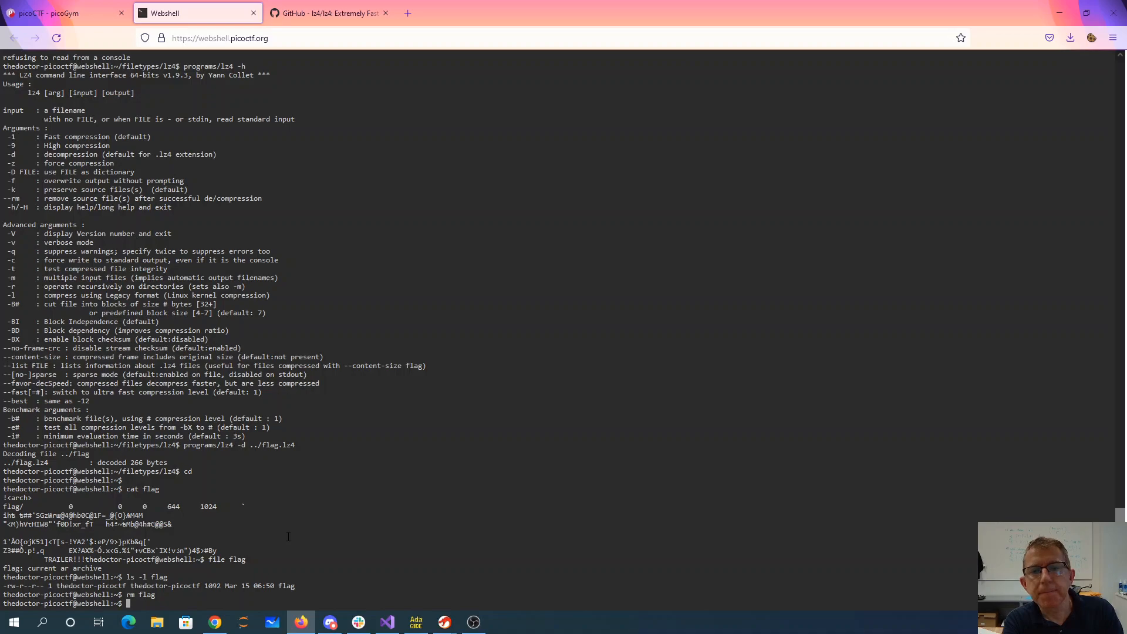
text(lz4/programs/lz4 )
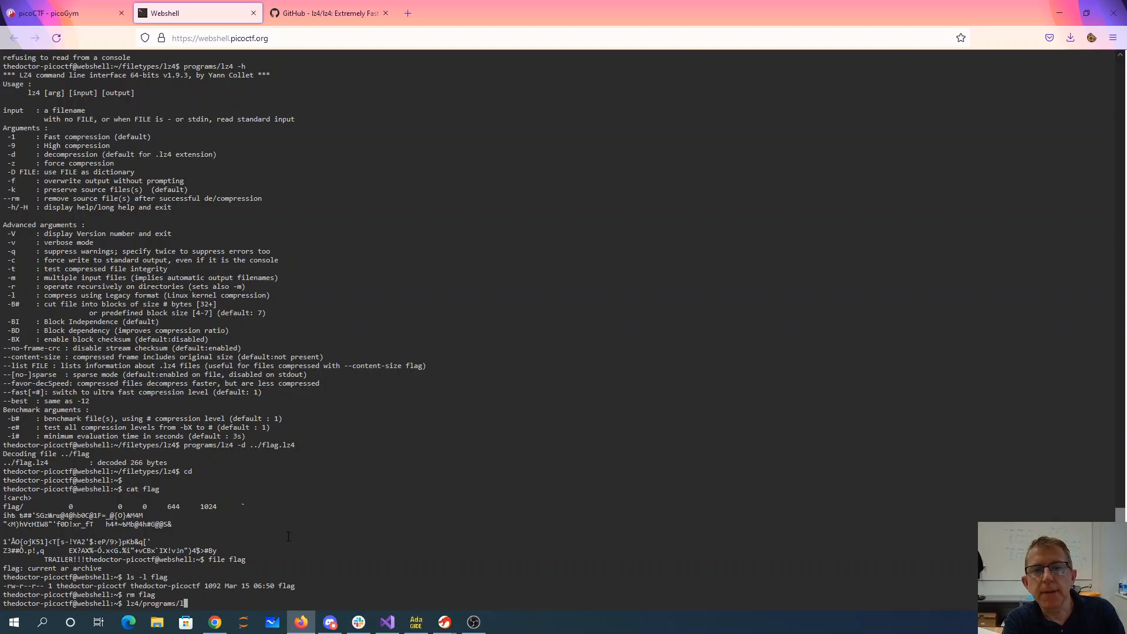
text(-d flag.lz4)
After lz4 fails in home, cd into filetypes and identify flag as 266-byte LZMA data
key(Return)
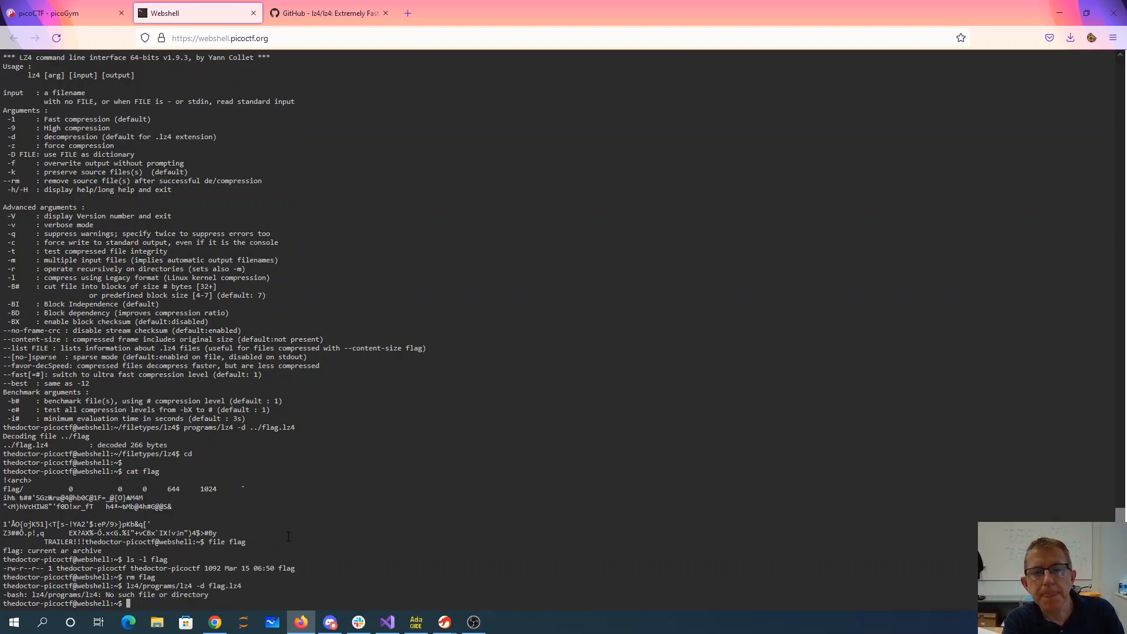
key(Up)
key(Down)
text(cd file)
key(Tab)
key(Return)
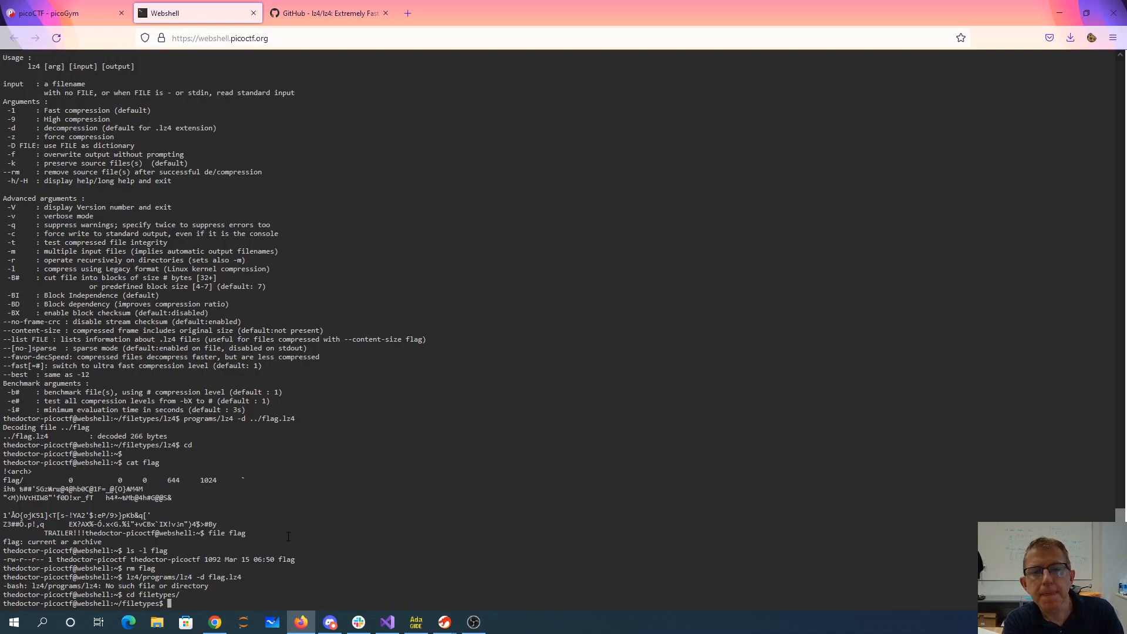
text(file flag)
key(Return)
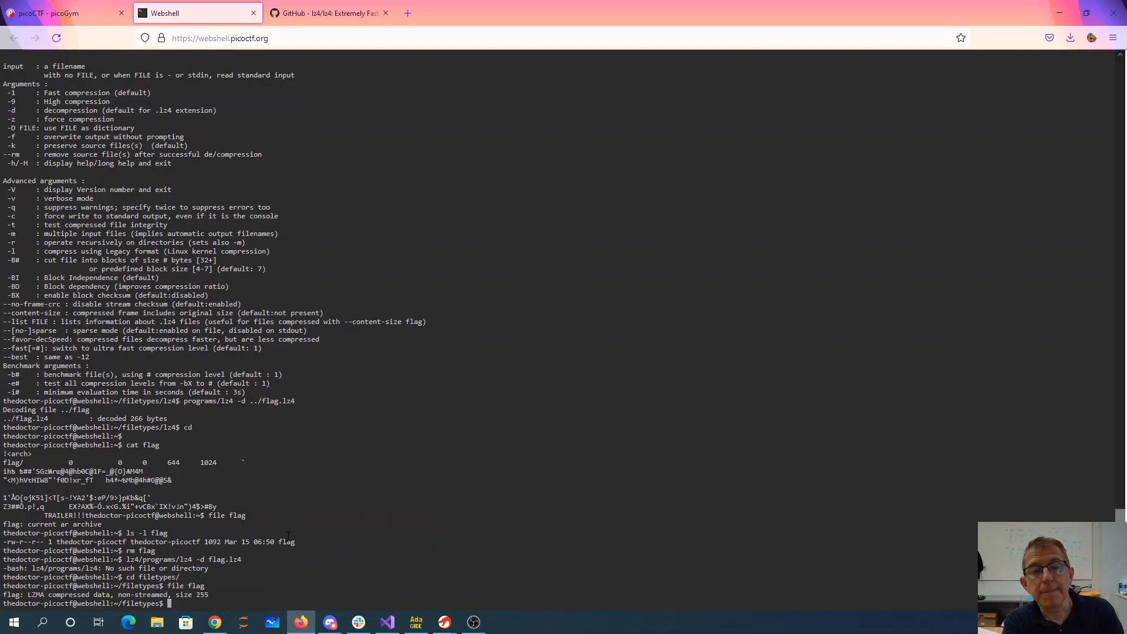
text(ls -al flag)
key(Return)
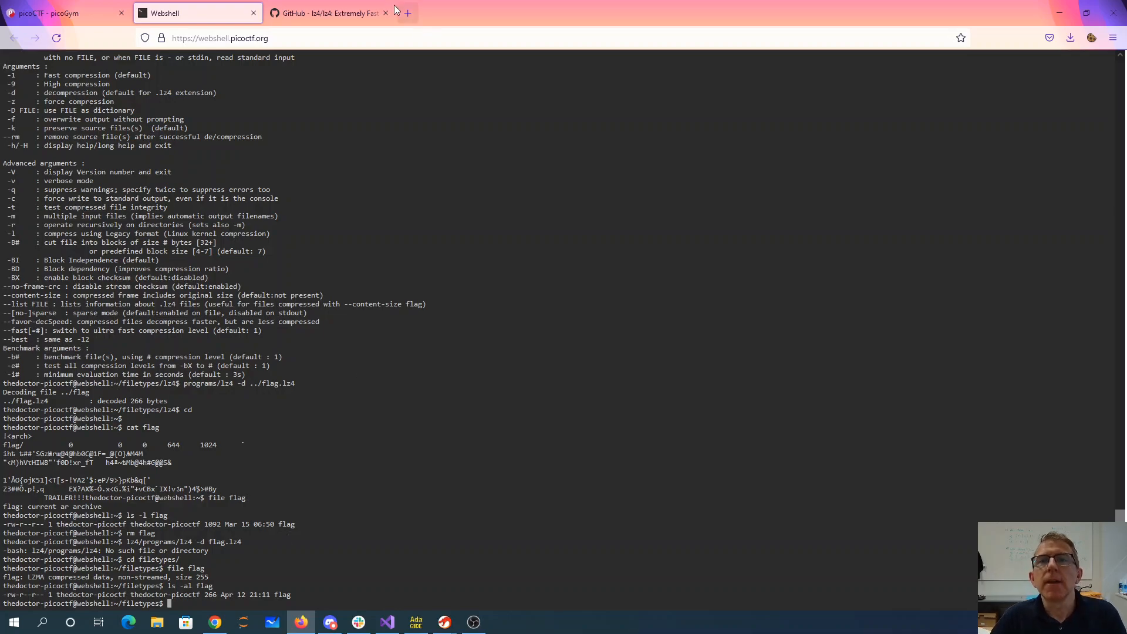
Search the web for lzma, return to the webshell and run bare lzma, which refuses terminal output
click(326, 13)
click(264, 38)
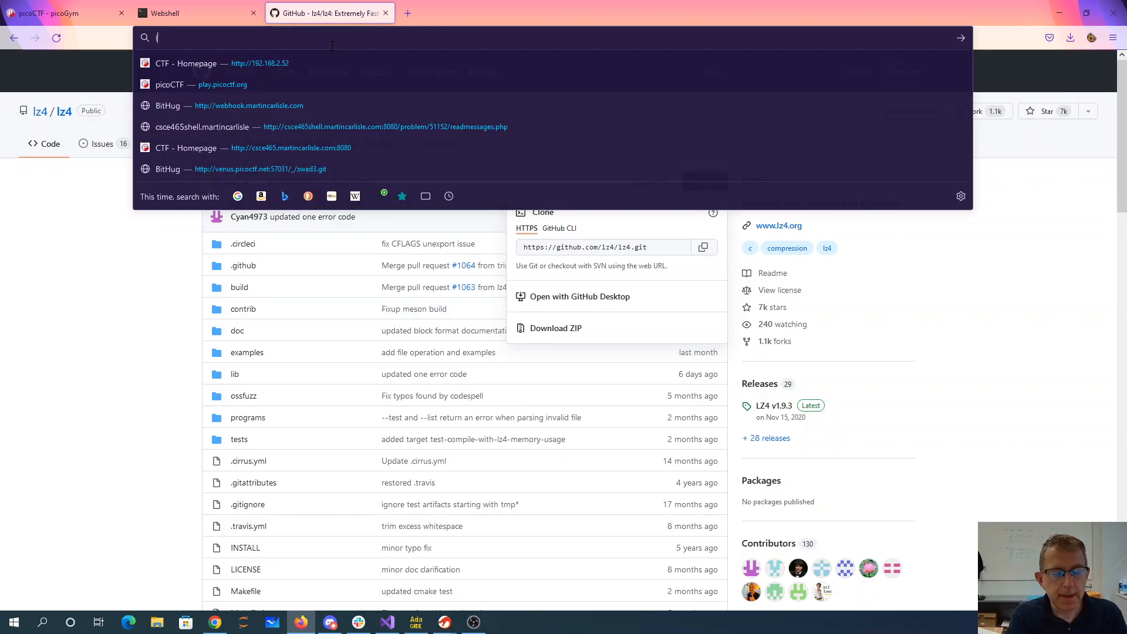
text(lzma)
key(Return)
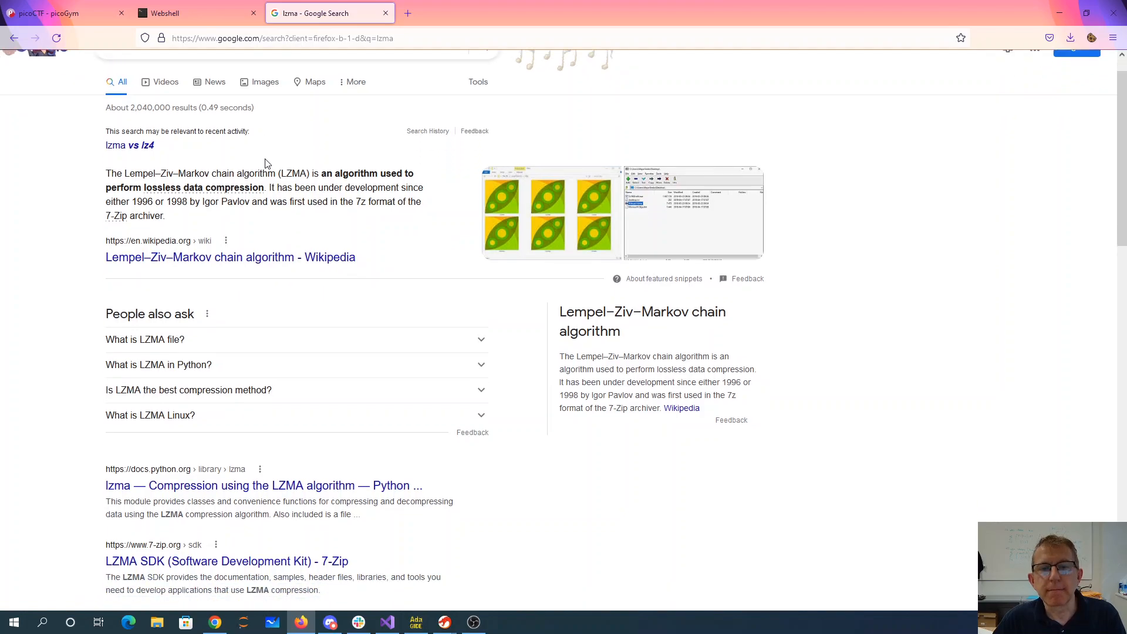
scroll(267, 164, down, 3)
scroll(267, 164, down, 3)
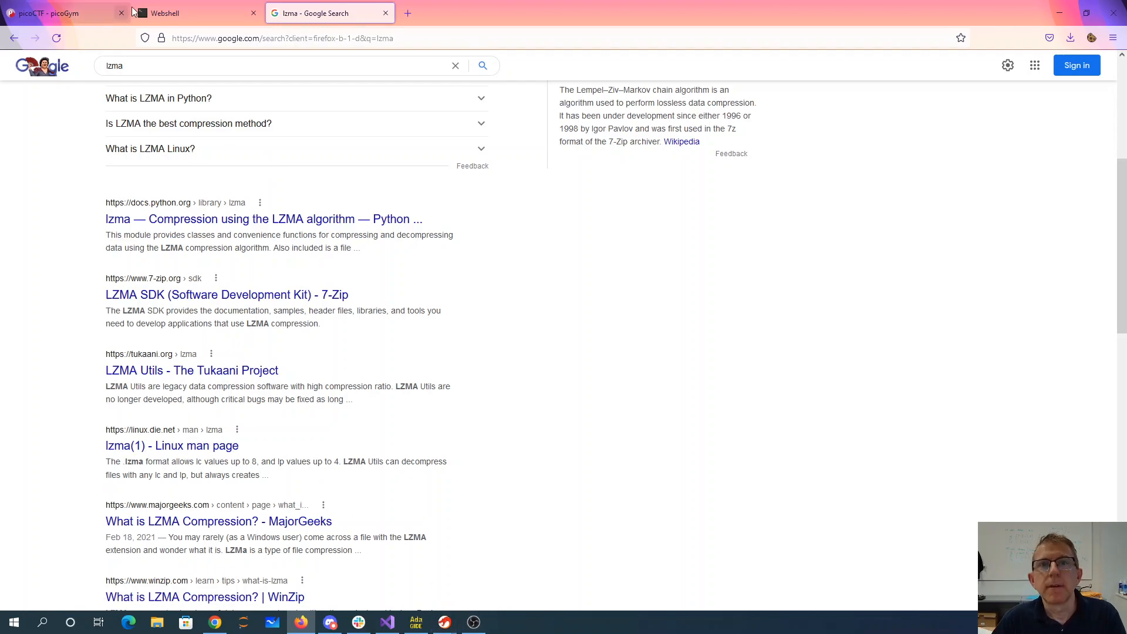
click(194, 12)
text(lzma)
key(Return)
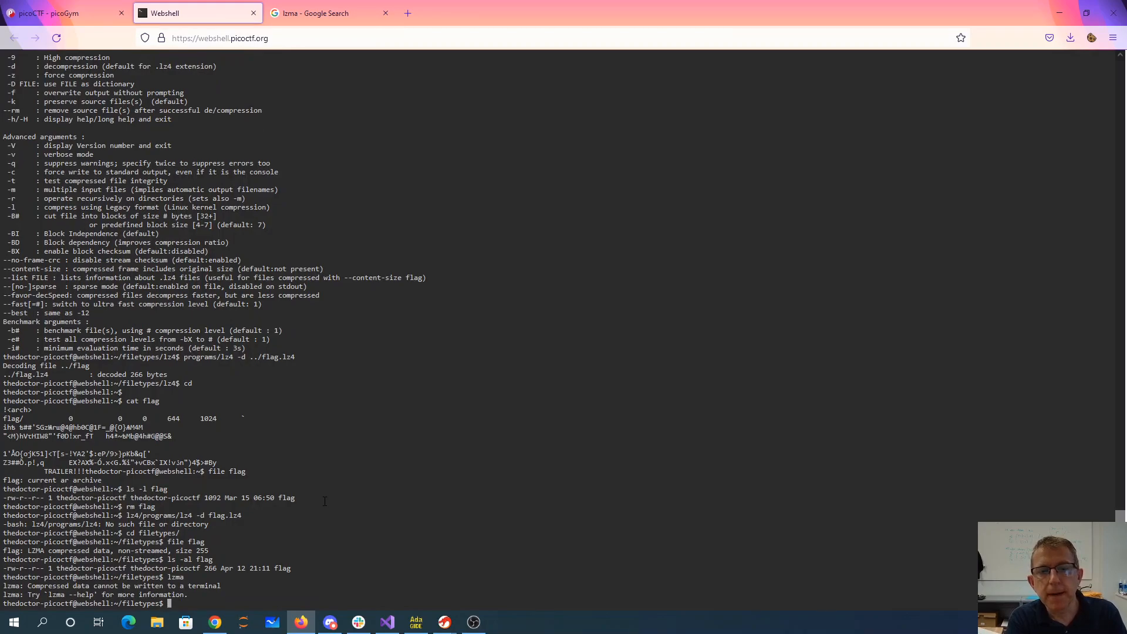
text(lzma --help)
Rename flag to flag.xz, decompress it with lzma -d and identify the result as lzop data
key(Return)
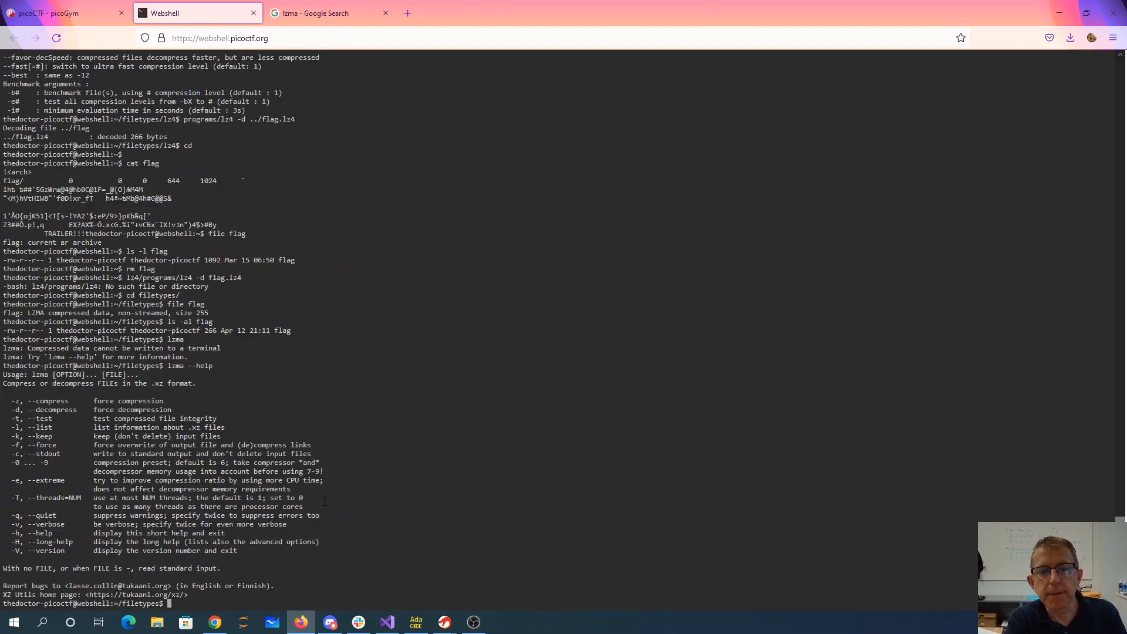
text(lzma -d)
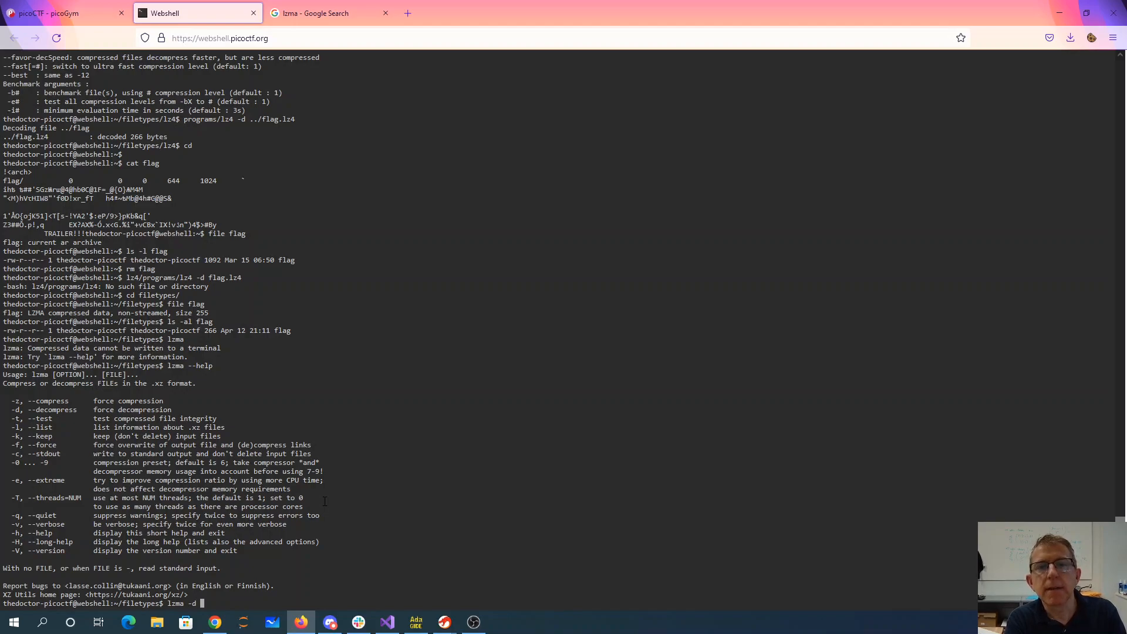
text( flag)
key(Return)
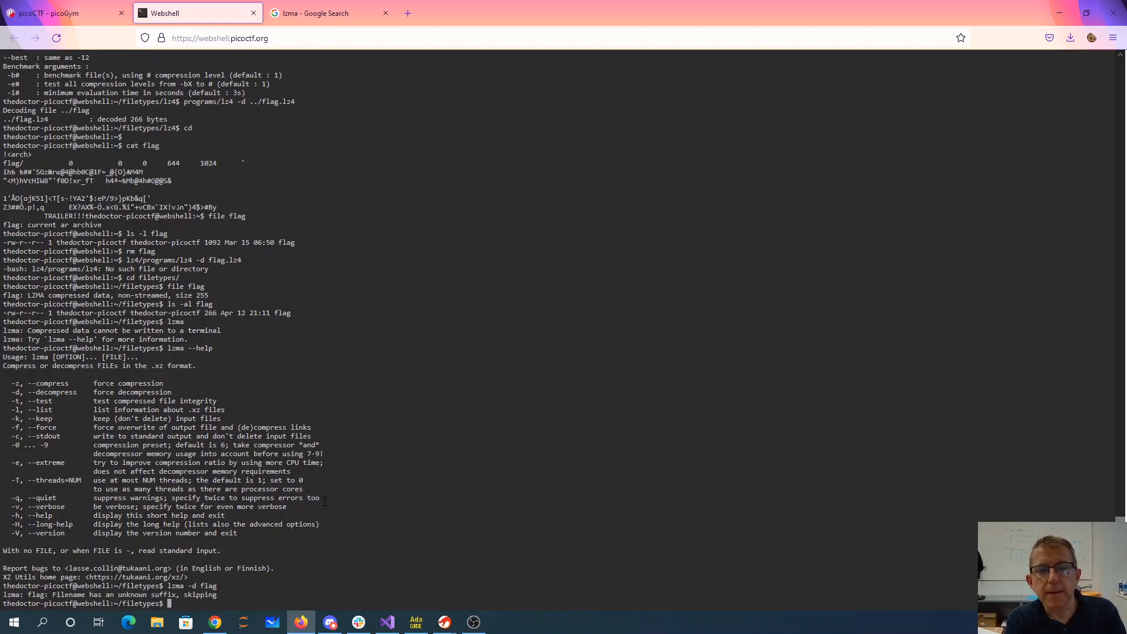
text(mv flag flag.)
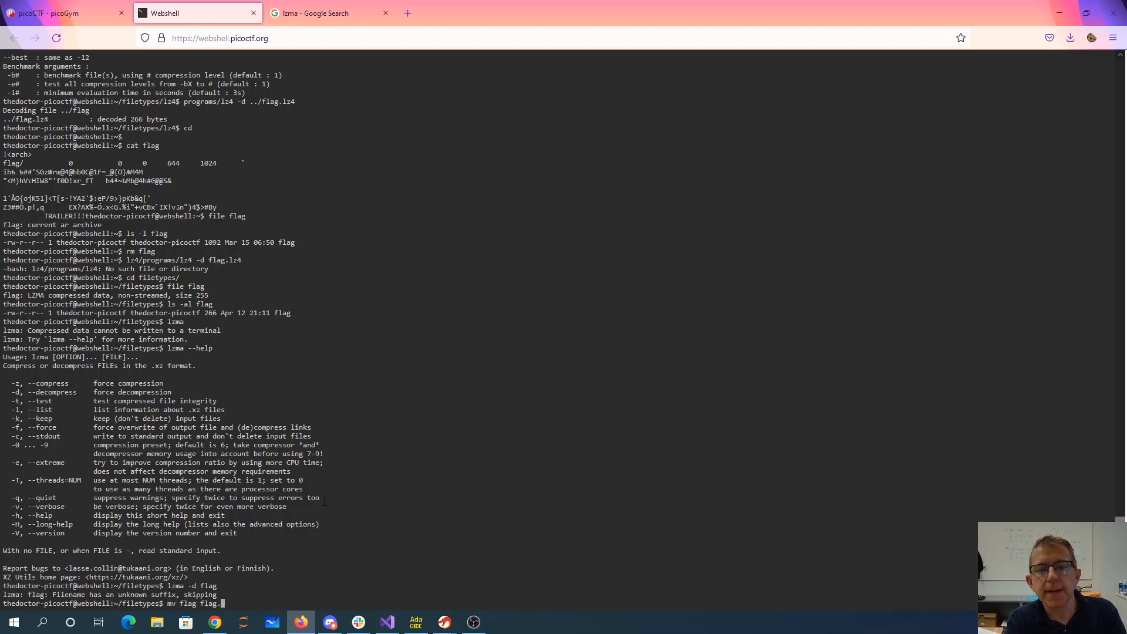
text(xz)
key(Return)
text(lzma -d flag.xz)
key(Return)
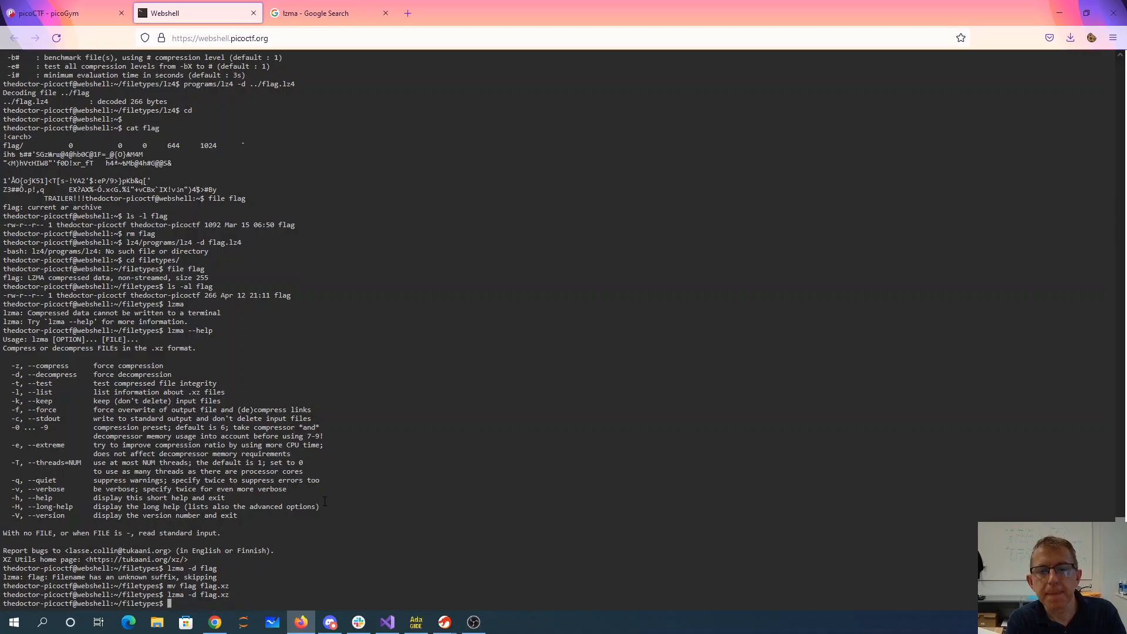
text(ls)
key(Return)
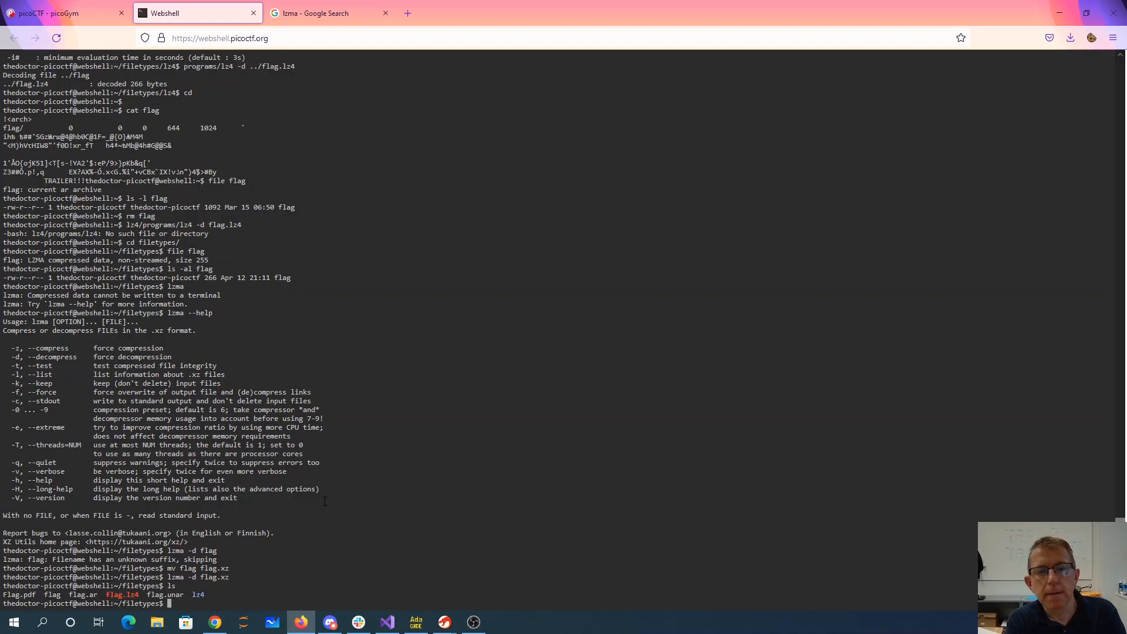
text(file flag)
key(Return)
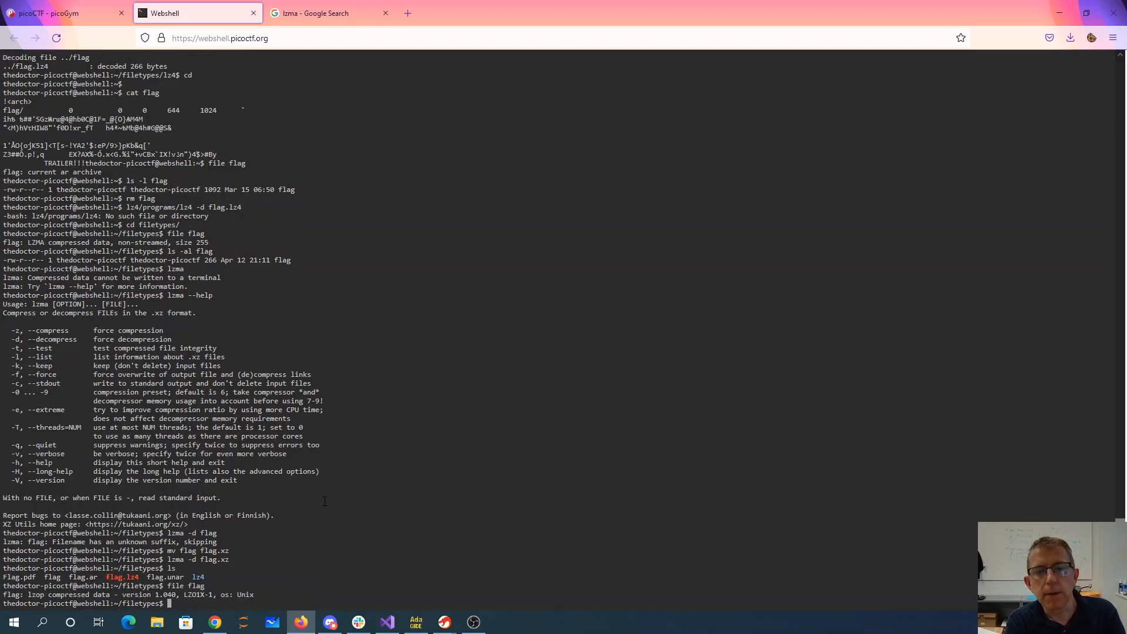
text(man lzop)
Read the lzop manual, rename flag to flag.lzop, decompress with lzop -d and find lzip data
key(Return)
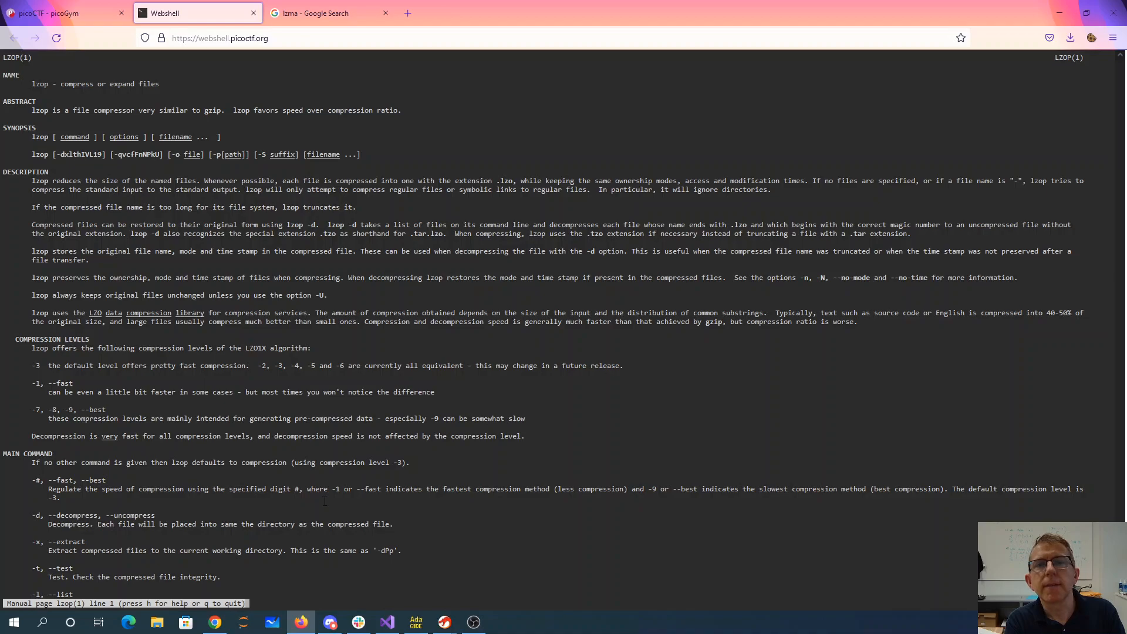
text(q)
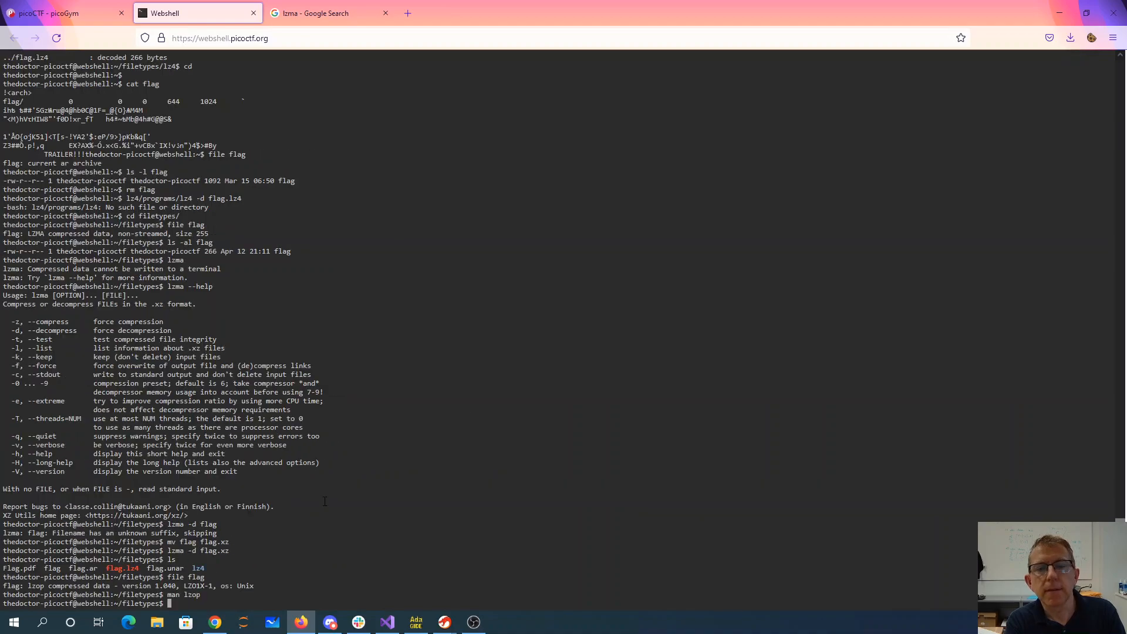
text(mv flag fla.l)
key(BackSpace)
key(BackSpace)
text(g.lzop)
key(Return)
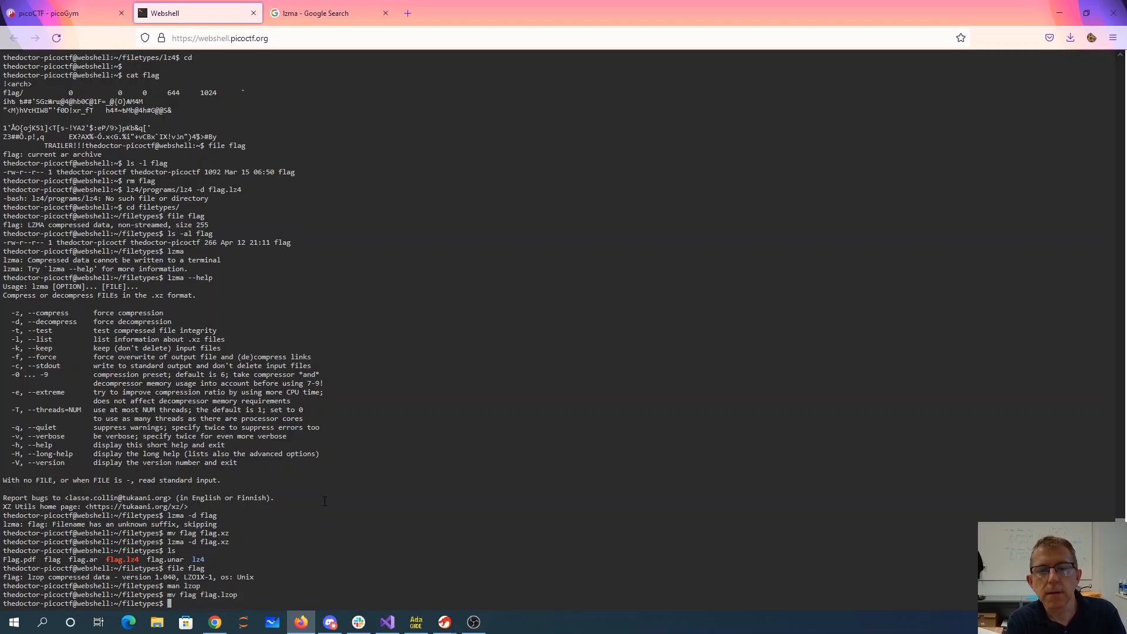
text(lzop)
text( -d flag.lzop)
key(Return)
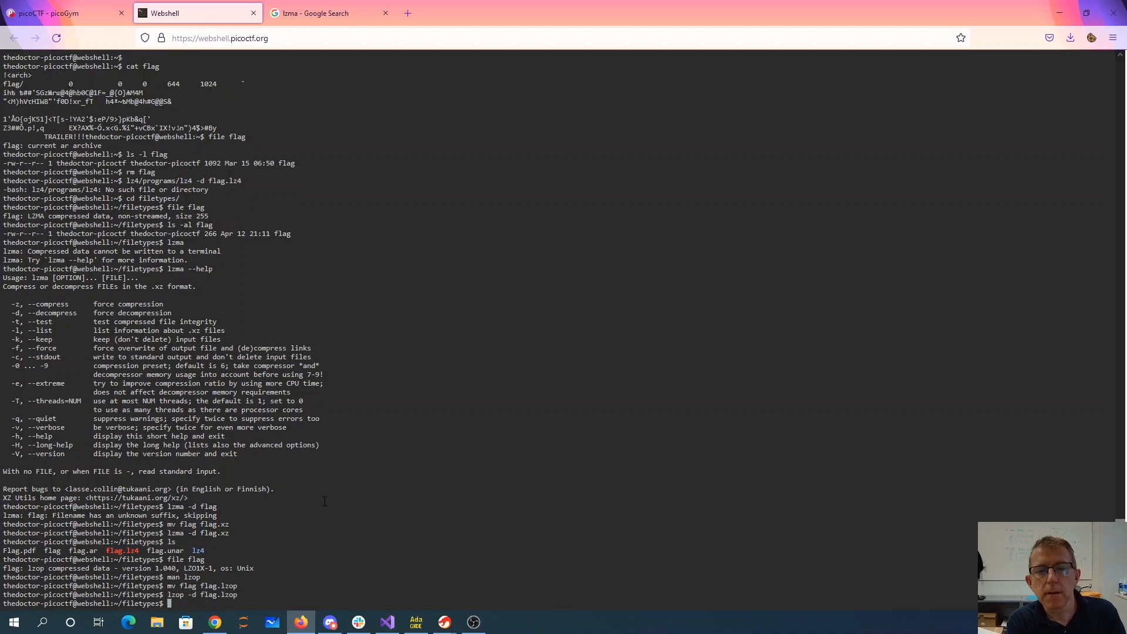
text(ls)
key(Return)
text(file flag)
key(Return)
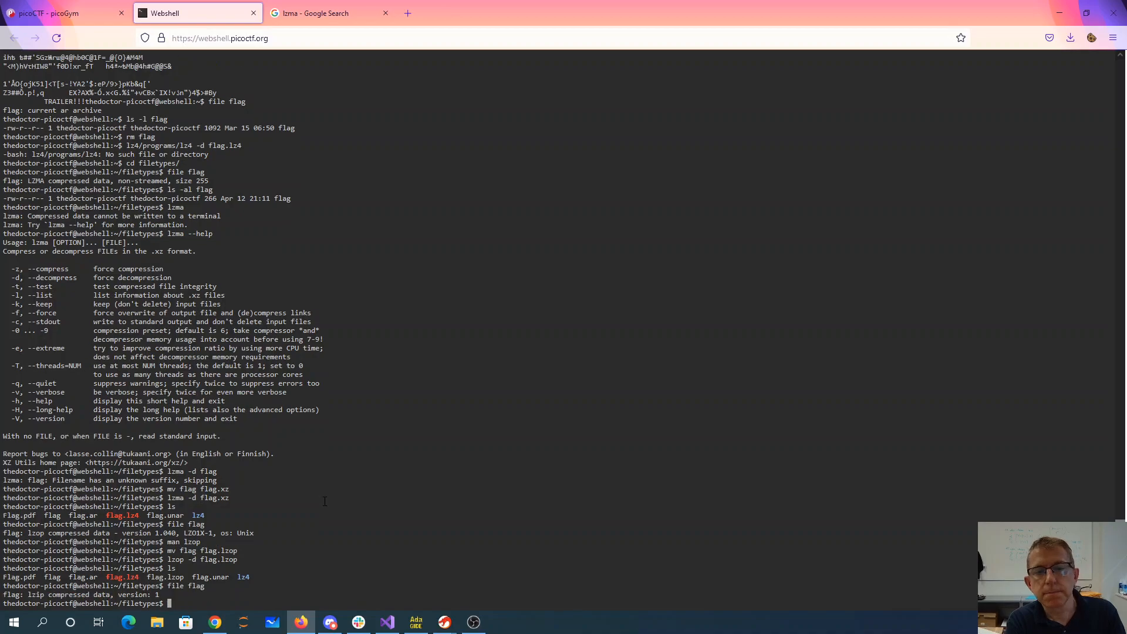
text(mv flag flag.l)
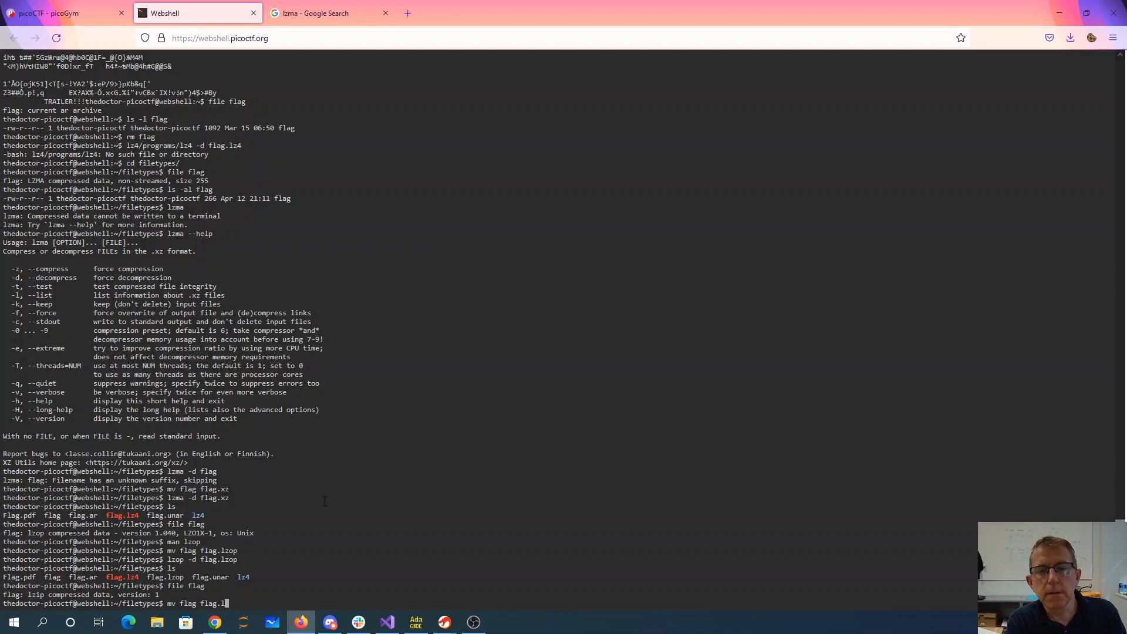
text(zip)
Rename flag to flag.lzip, decompress with lzip -d, and rename flag.lzip.out to flag.xz
key(Return)
text(lzip -d flag.lzip)
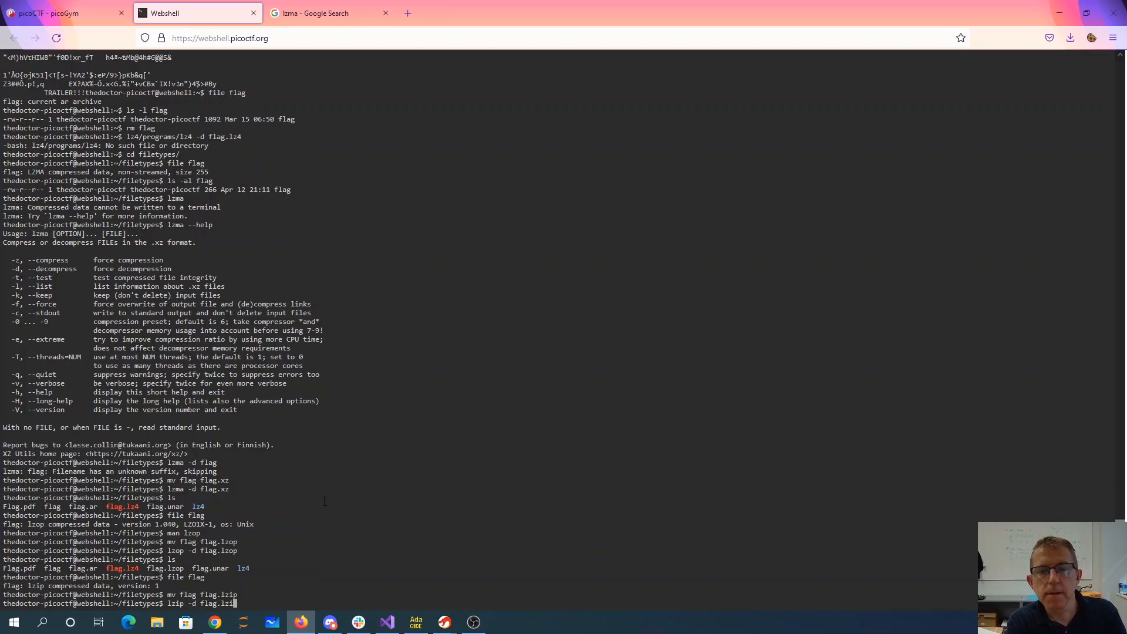
key(Return)
text(ls)
key(Return)
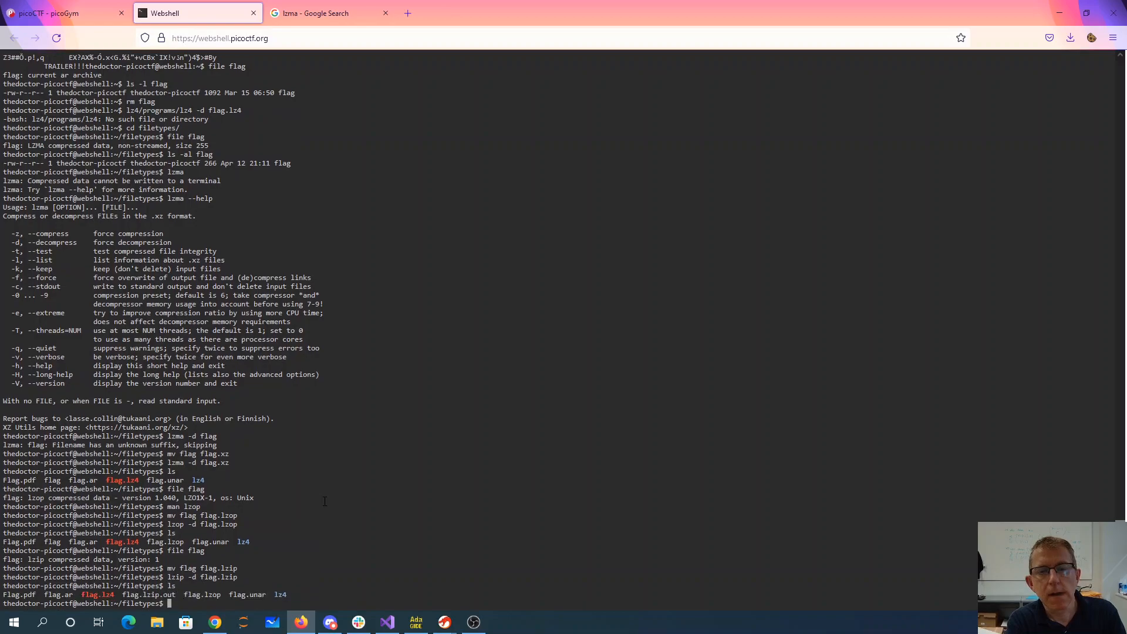
text(file flag)
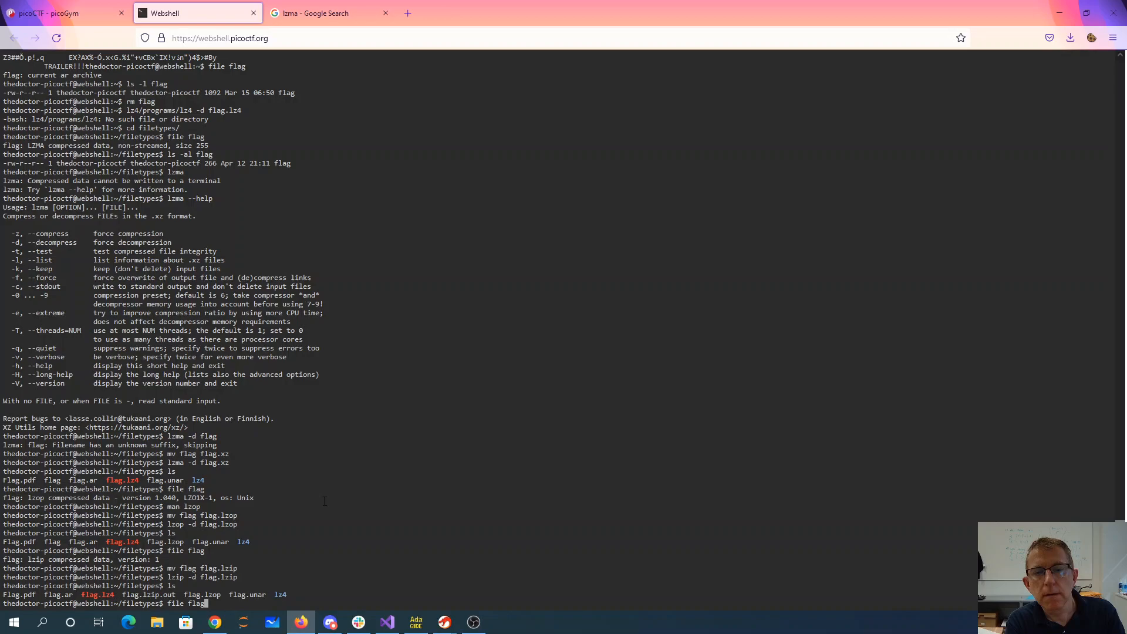
text(.lzip.out)
key(Return)
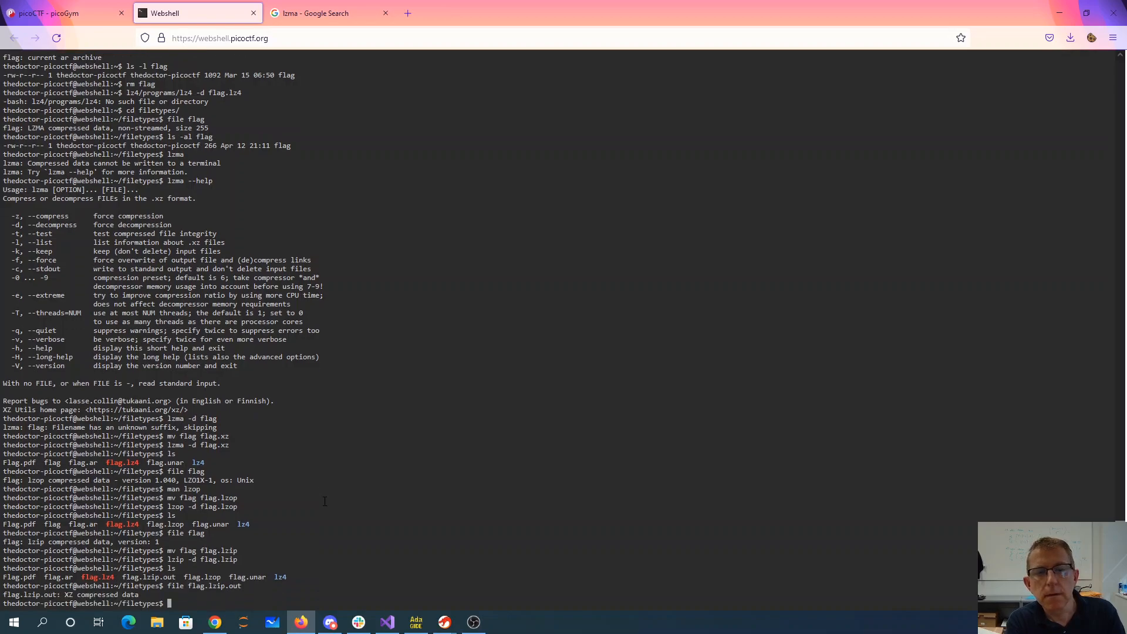
text(mv flag.)
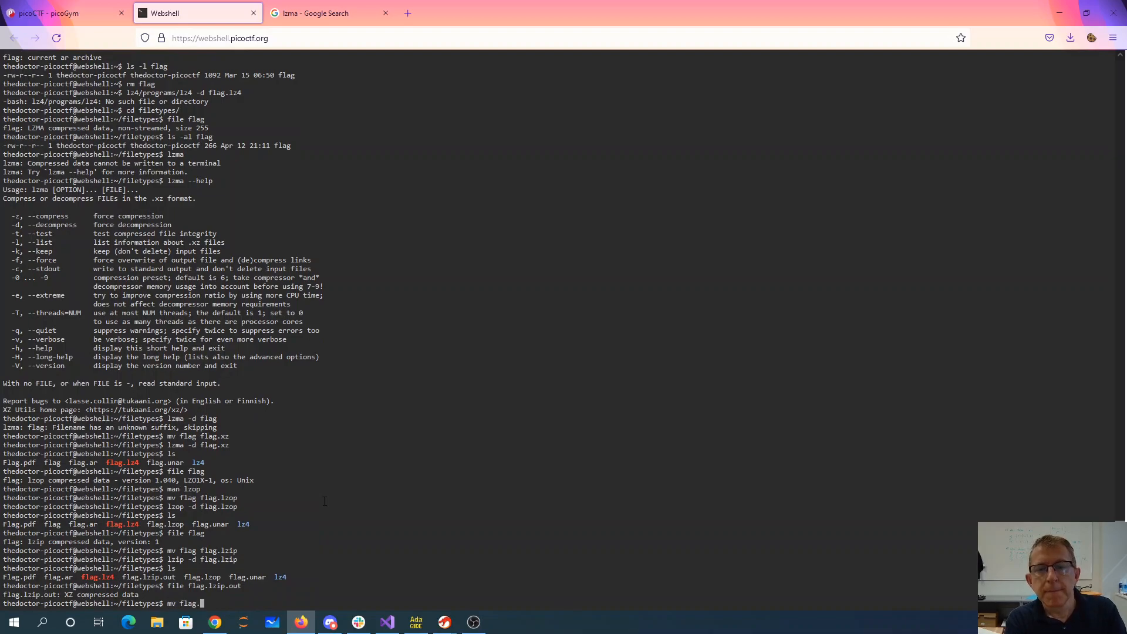
text(lzip.out fla.)
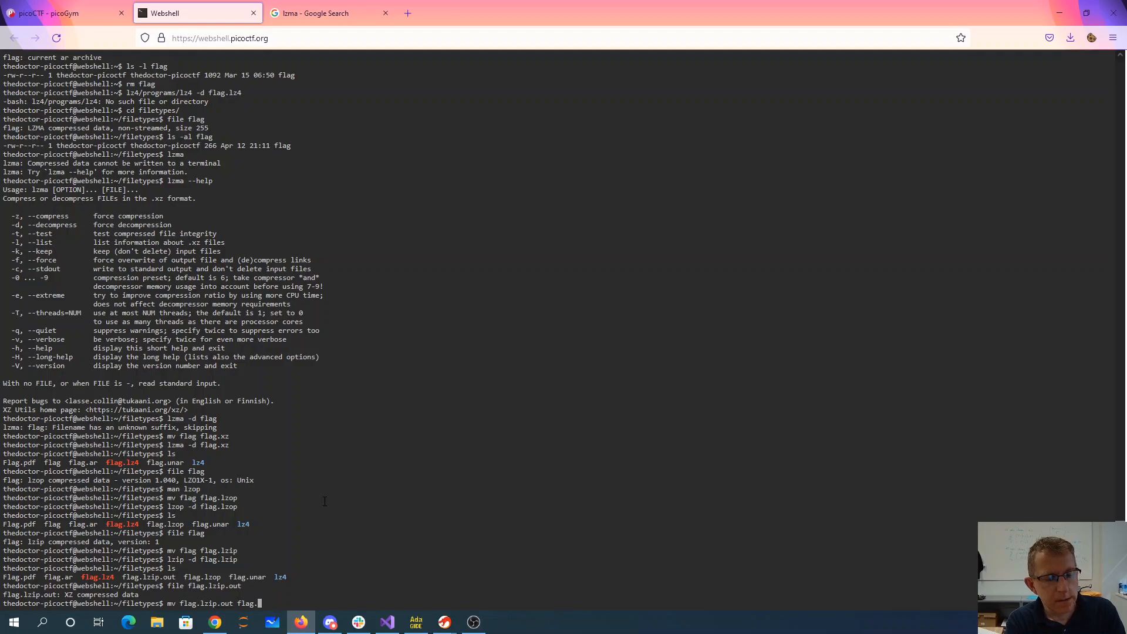
text(.xz)
key(Return)
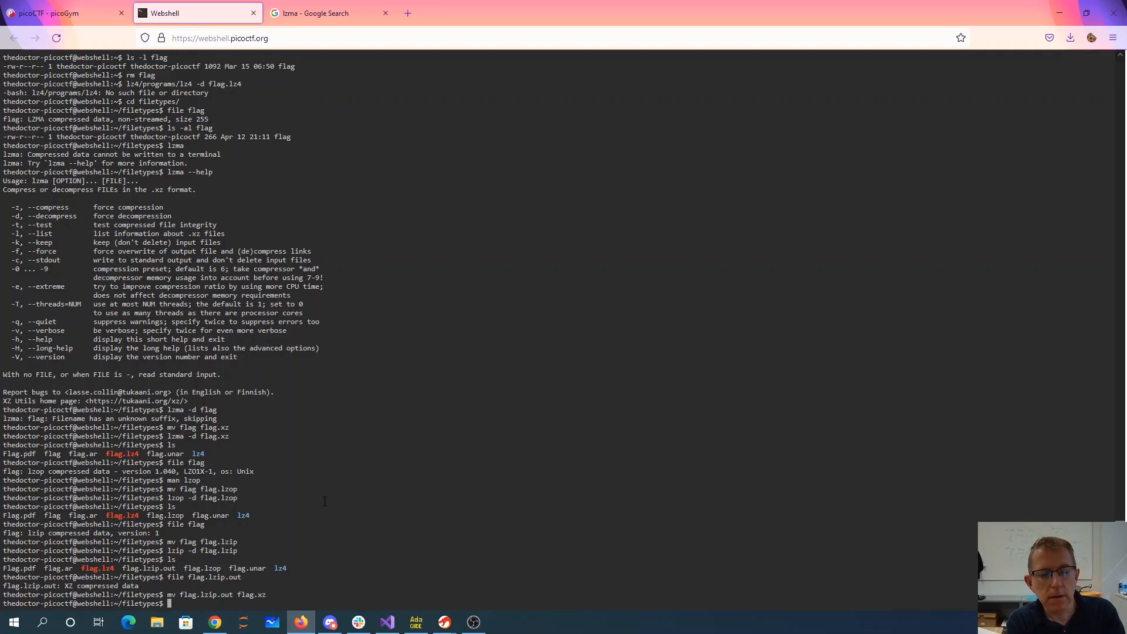
text(xz -d flag.xz)
Decompress flag.xz with xz -d, cat the ASCII-text flag and copy its hex string
key(Return)
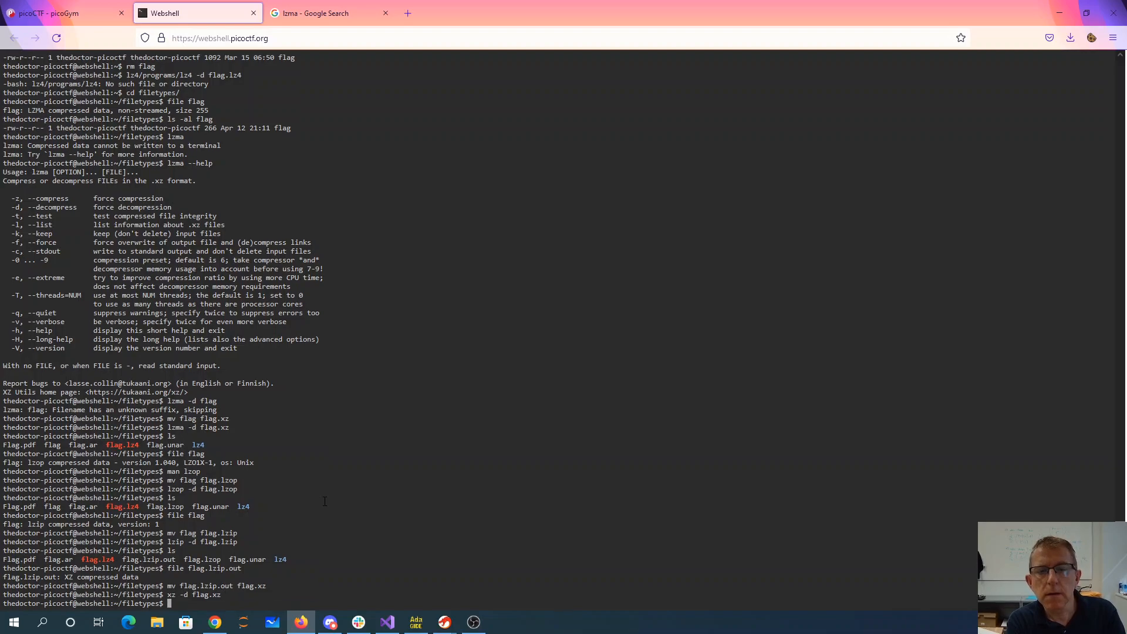
text(ls)
key(Return)
text(file flag)
key(Return)
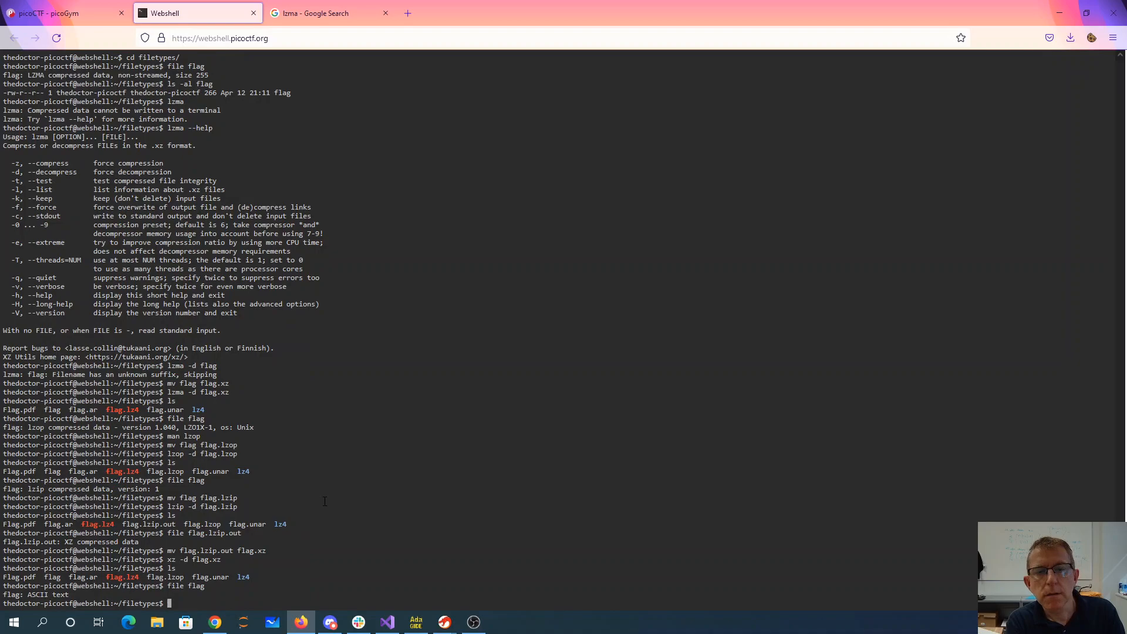
text(cat flag)
key(Return)
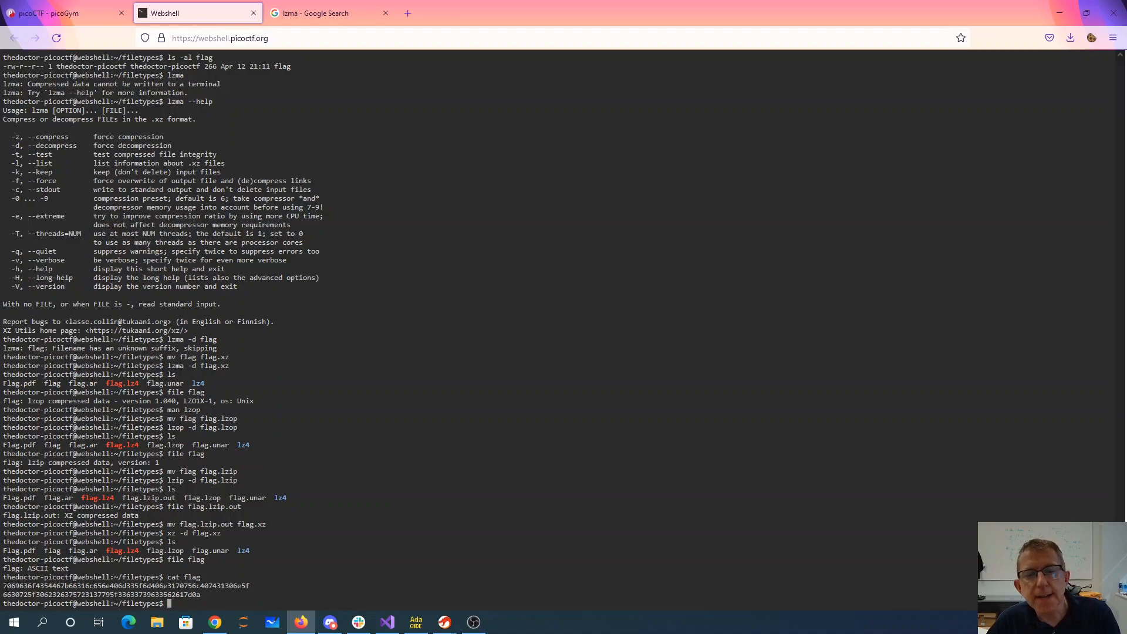
drag(4, 586, 200, 595)
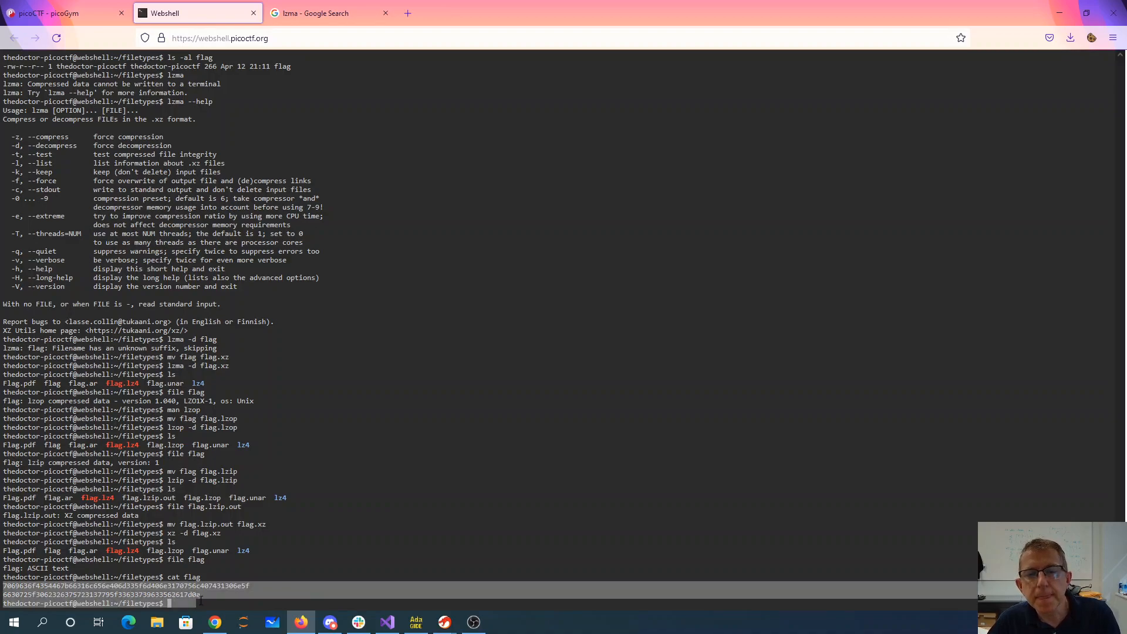
key(ctrl+c)
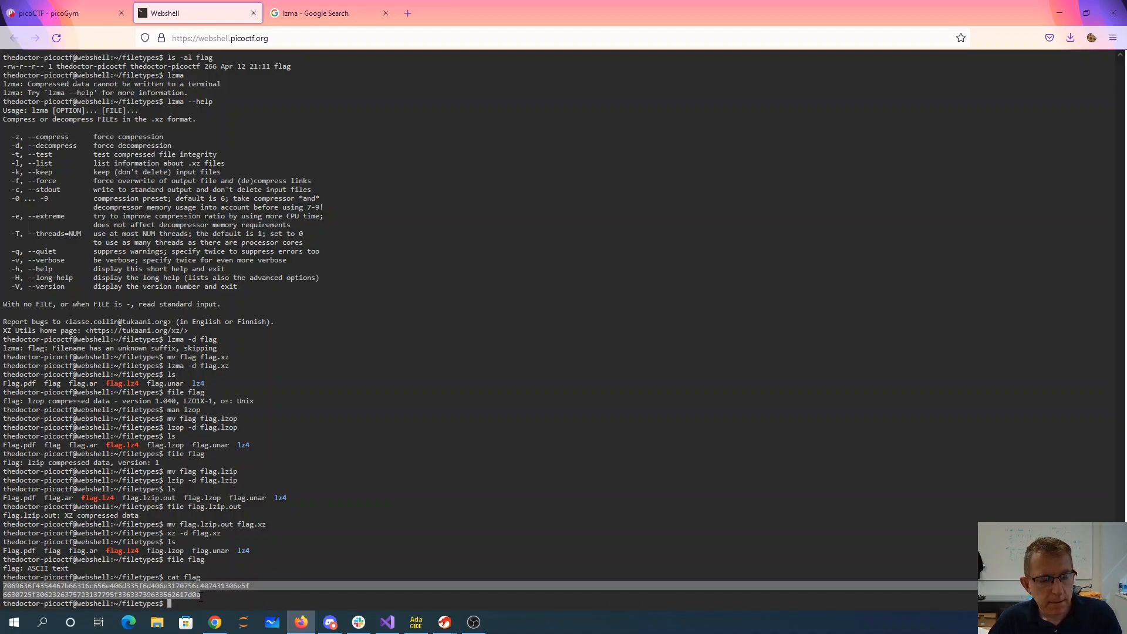
right_click(199, 597)
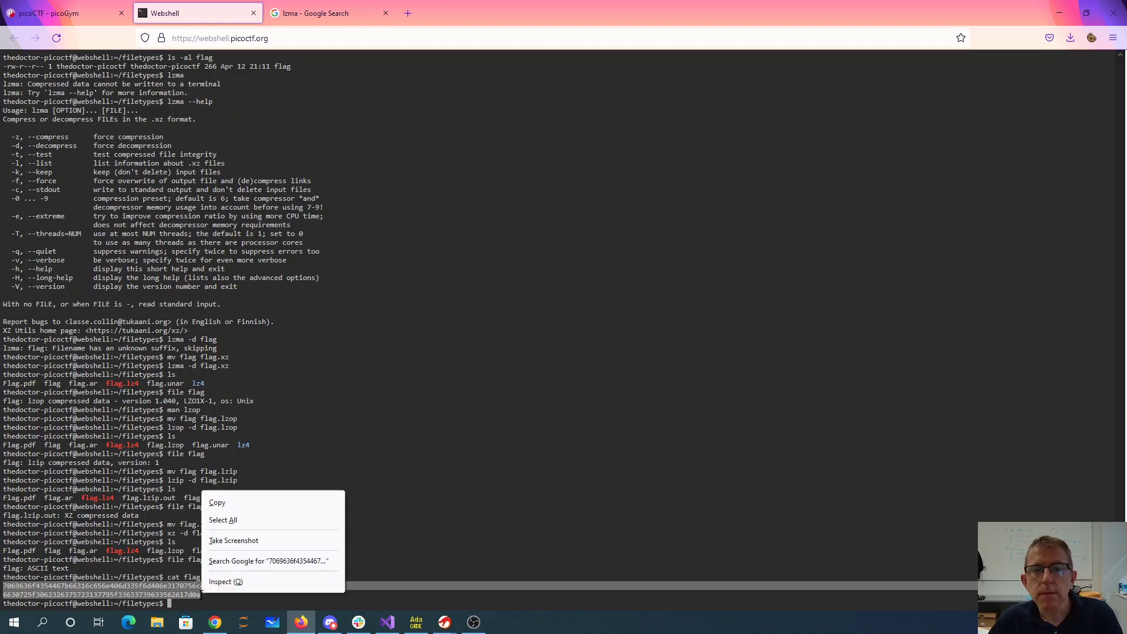
click(225, 504)
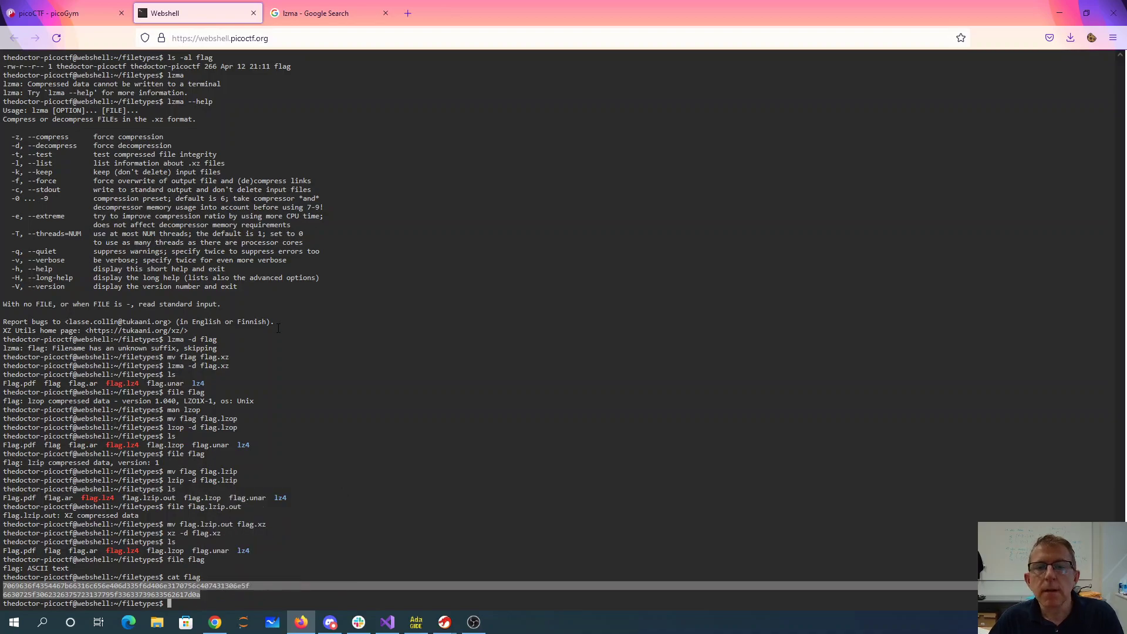
Find the RapidTables hex-to-ASCII converter in a new tab and paste the hex string
click(406, 12)
text(hextoasc)
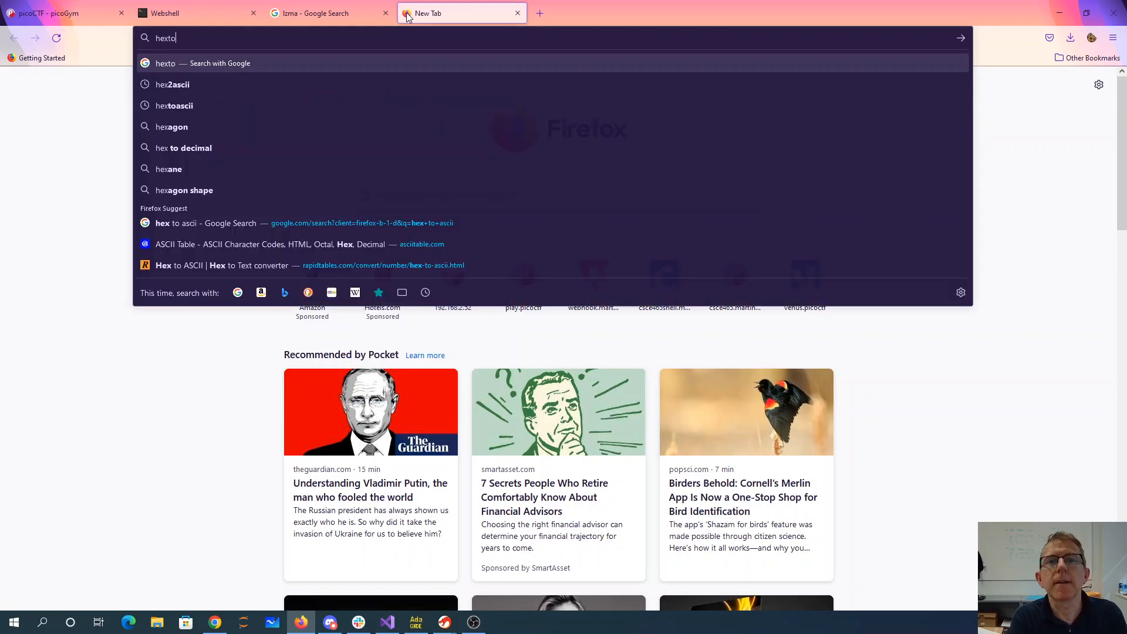
text(ii)
key(Return)
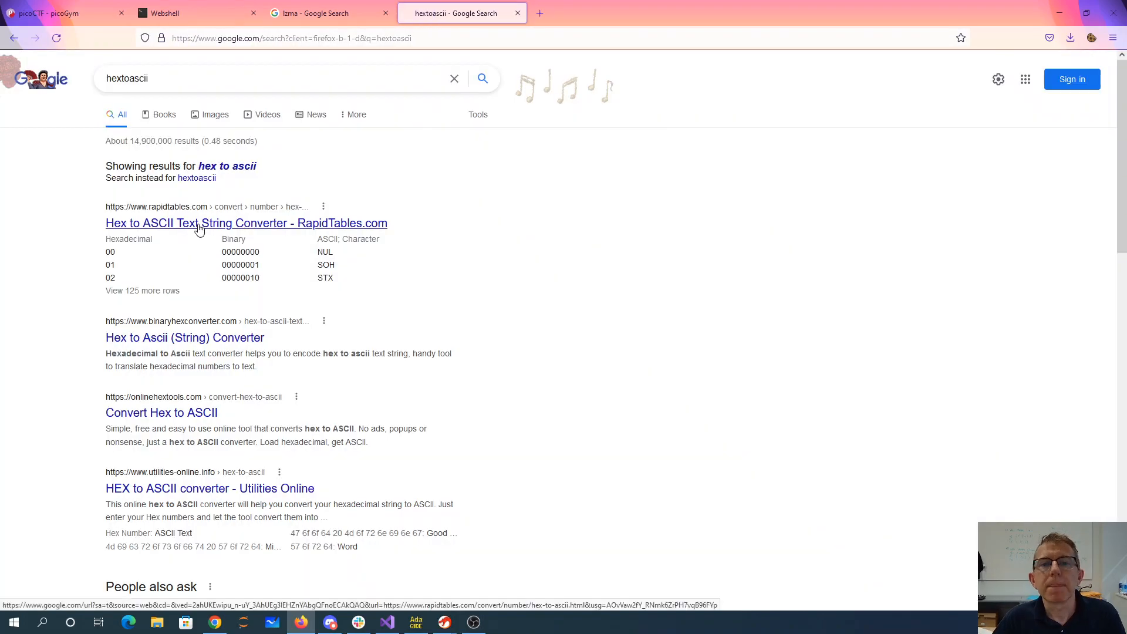
click(198, 223)
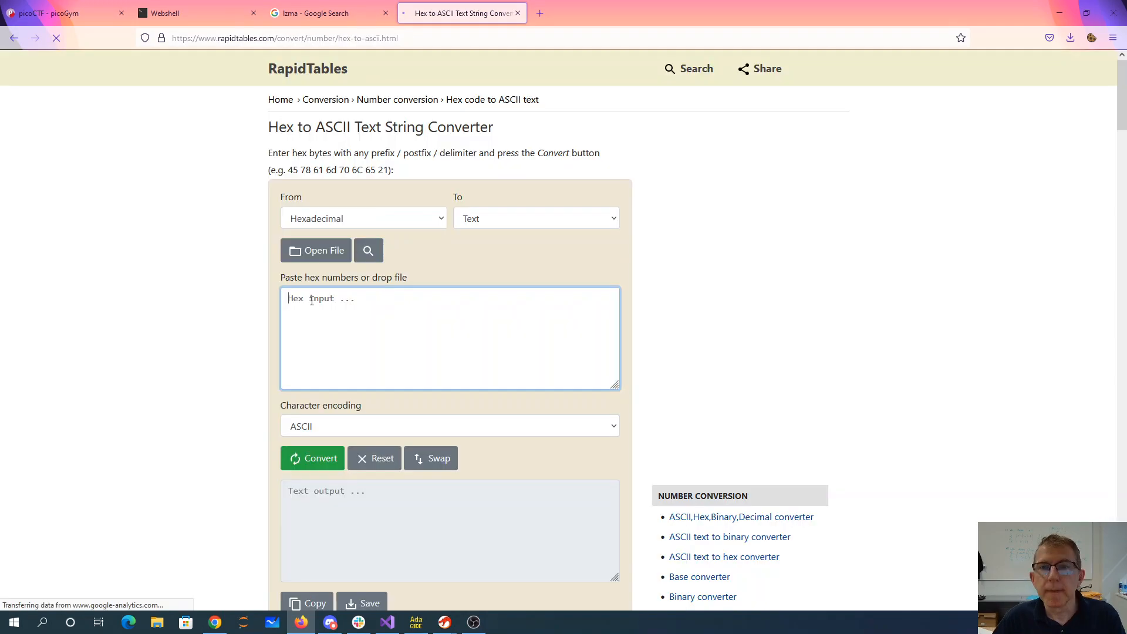
click(304, 299)
key(ctrl+v)
Convert the hex into the picoCTF flag text and copy the decoded flag
click(299, 460)
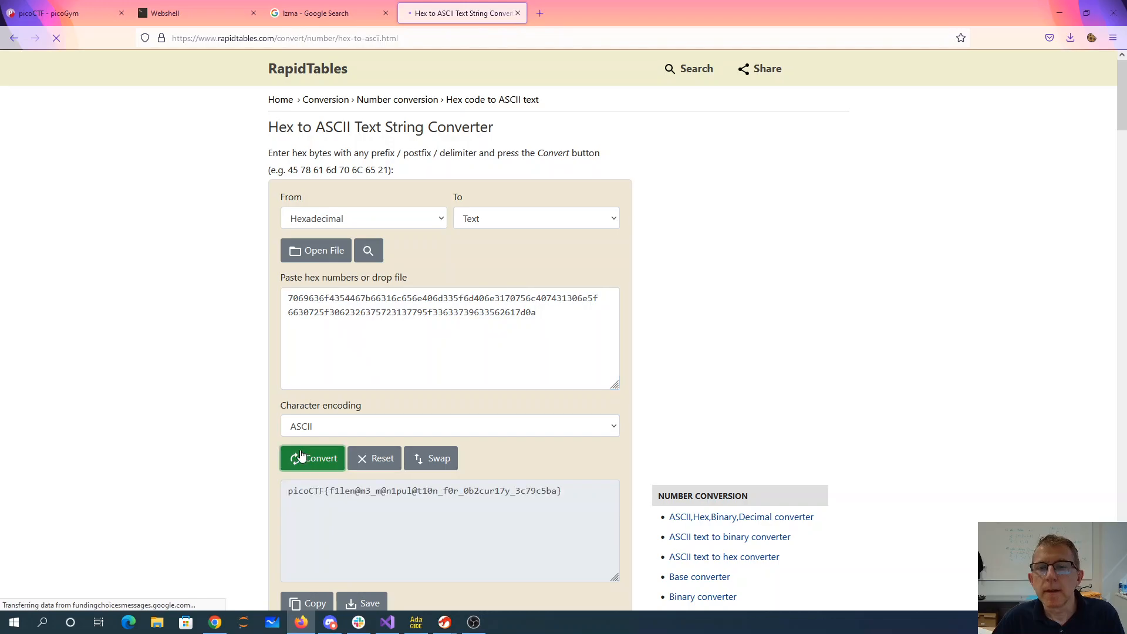
click(423, 490)
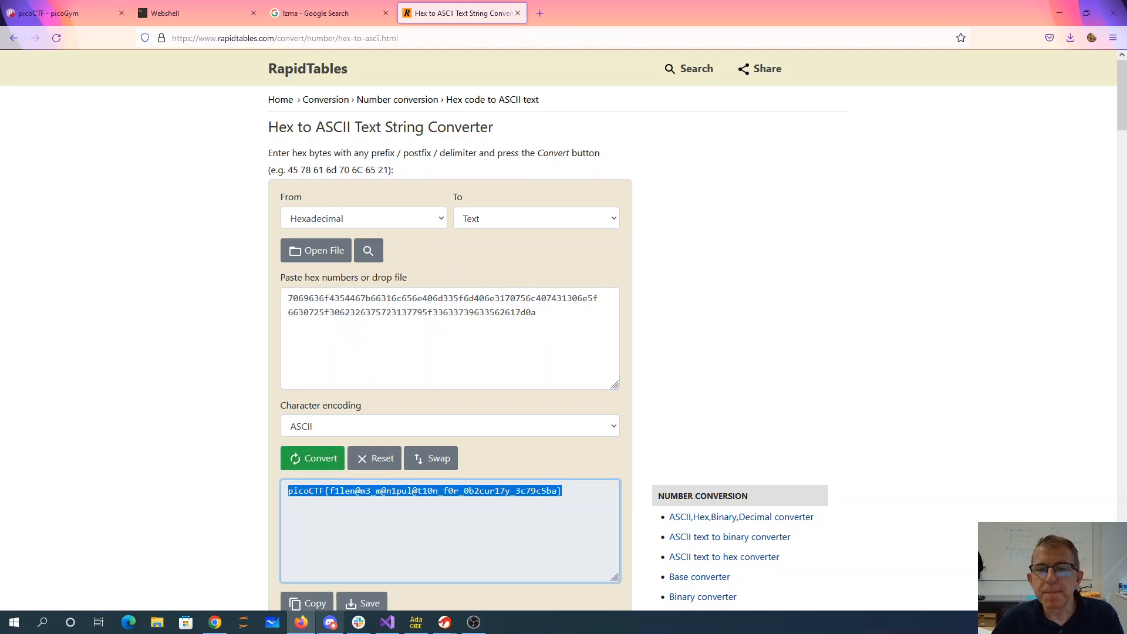
click(306, 603)
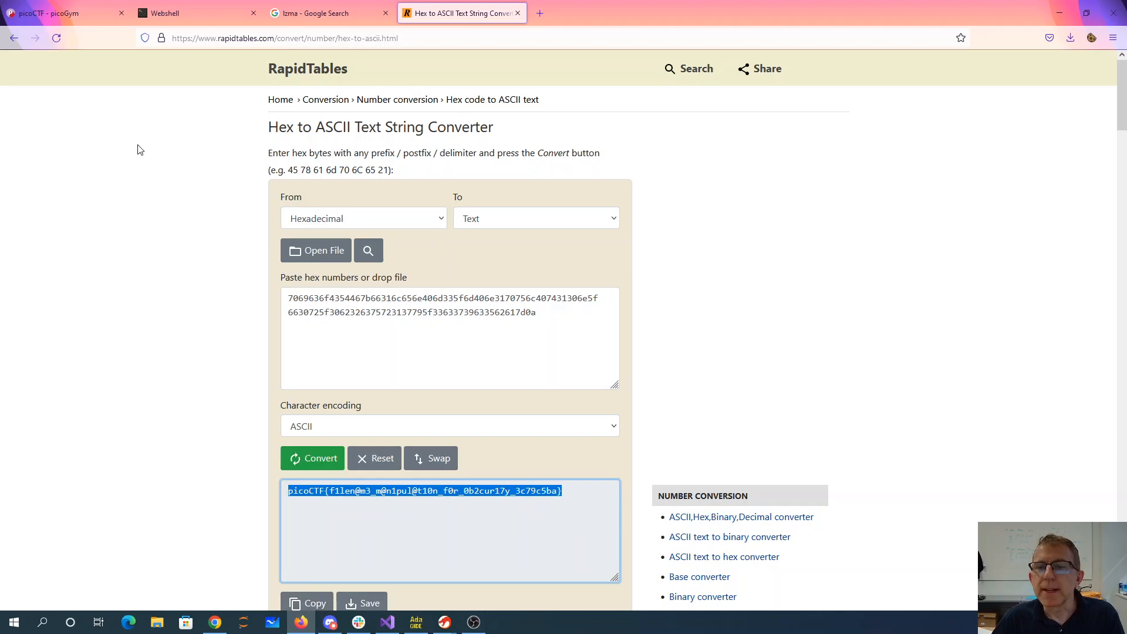